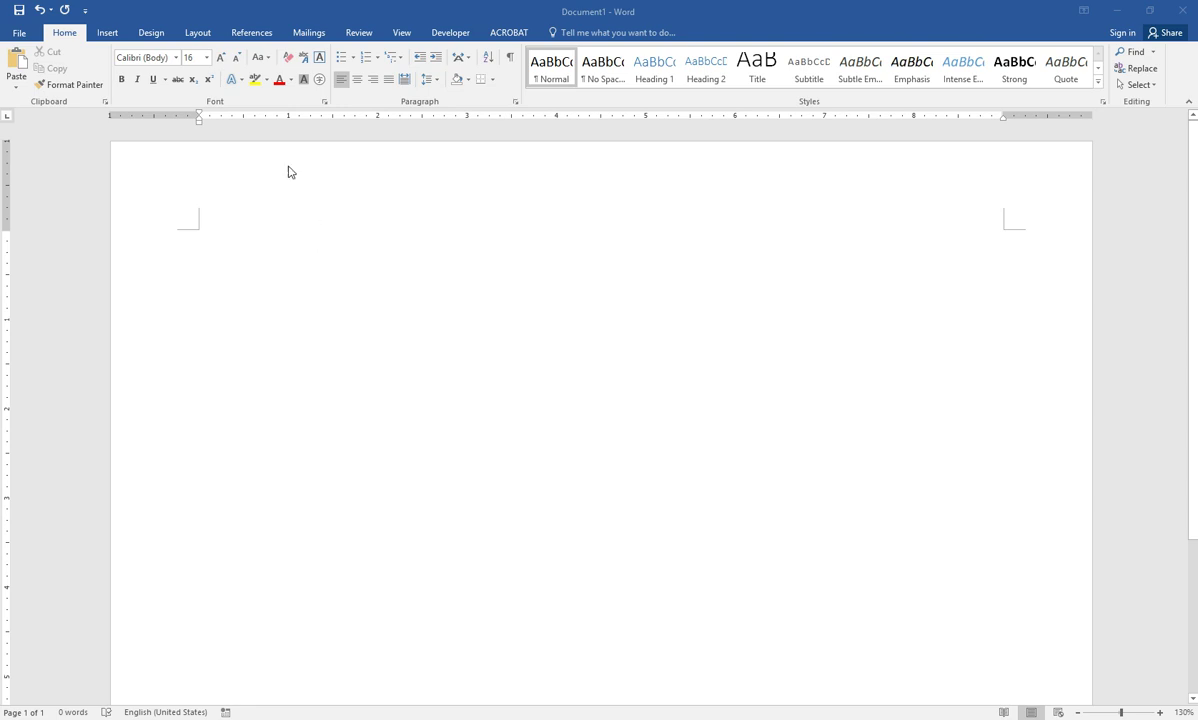
# Insert the balloon picture 20141027FVF040D084.jpg and enlarge it to about 8.95 by 6.55 inches.
pyautogui.click(107, 33)
pyautogui.click(150, 68)
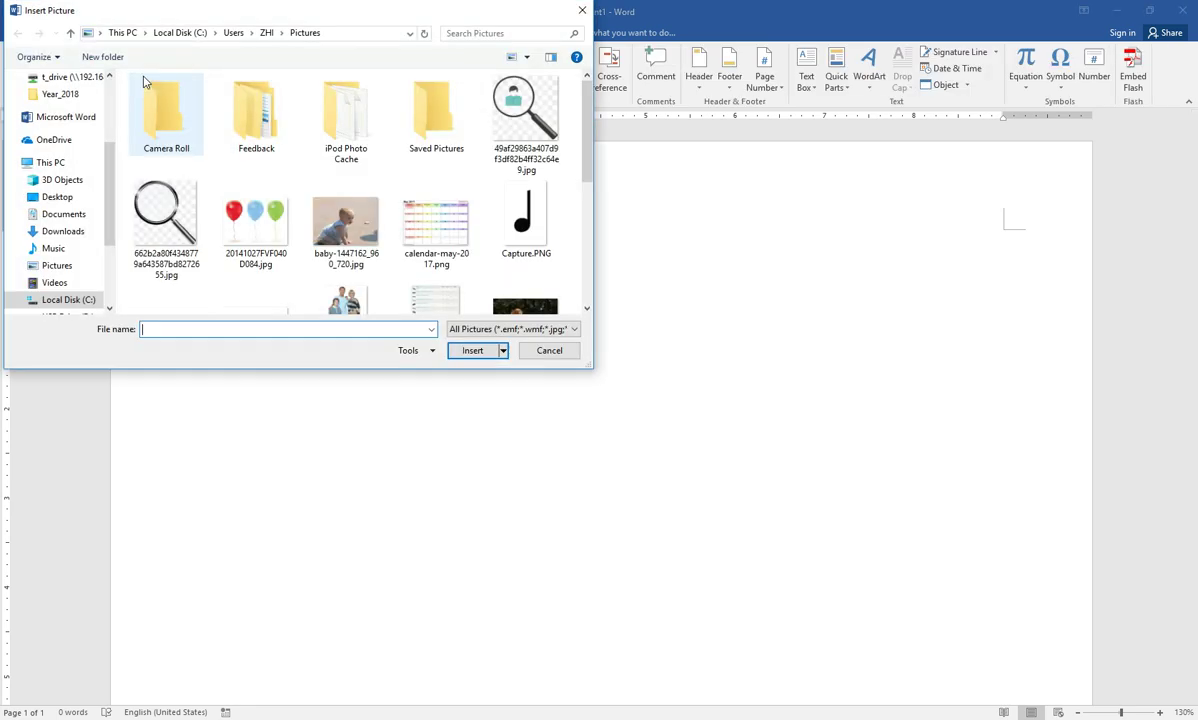
pyautogui.click(265, 222)
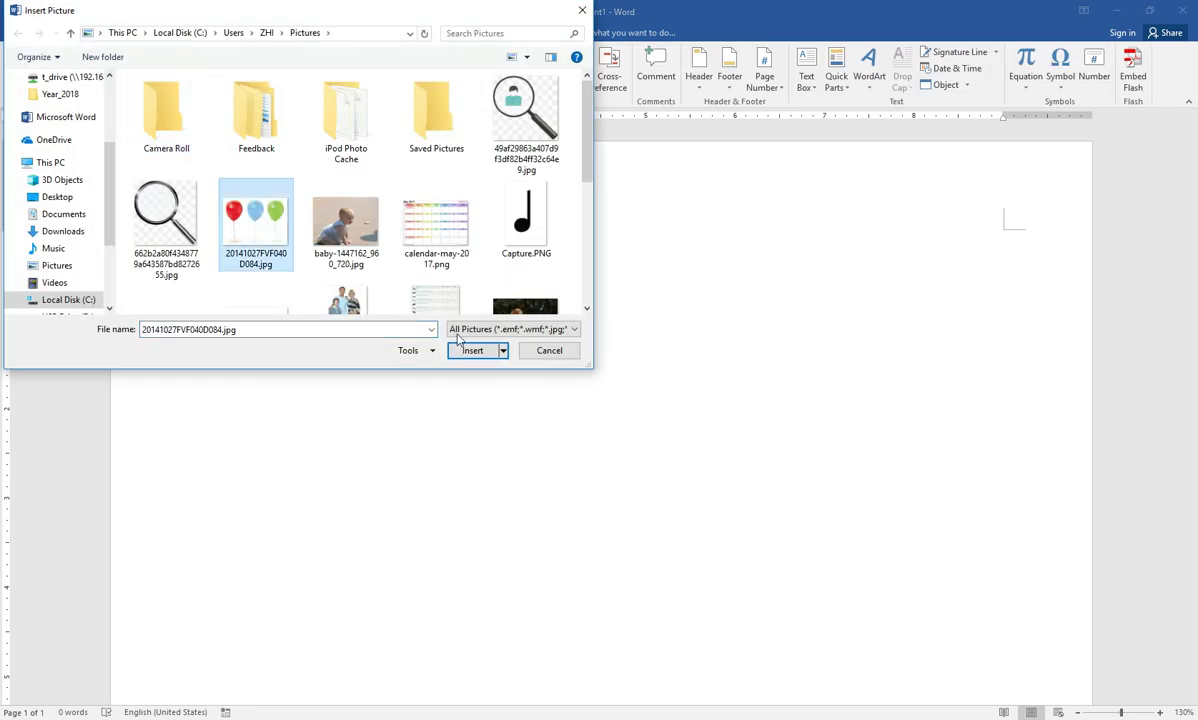
pyautogui.click(472, 351)
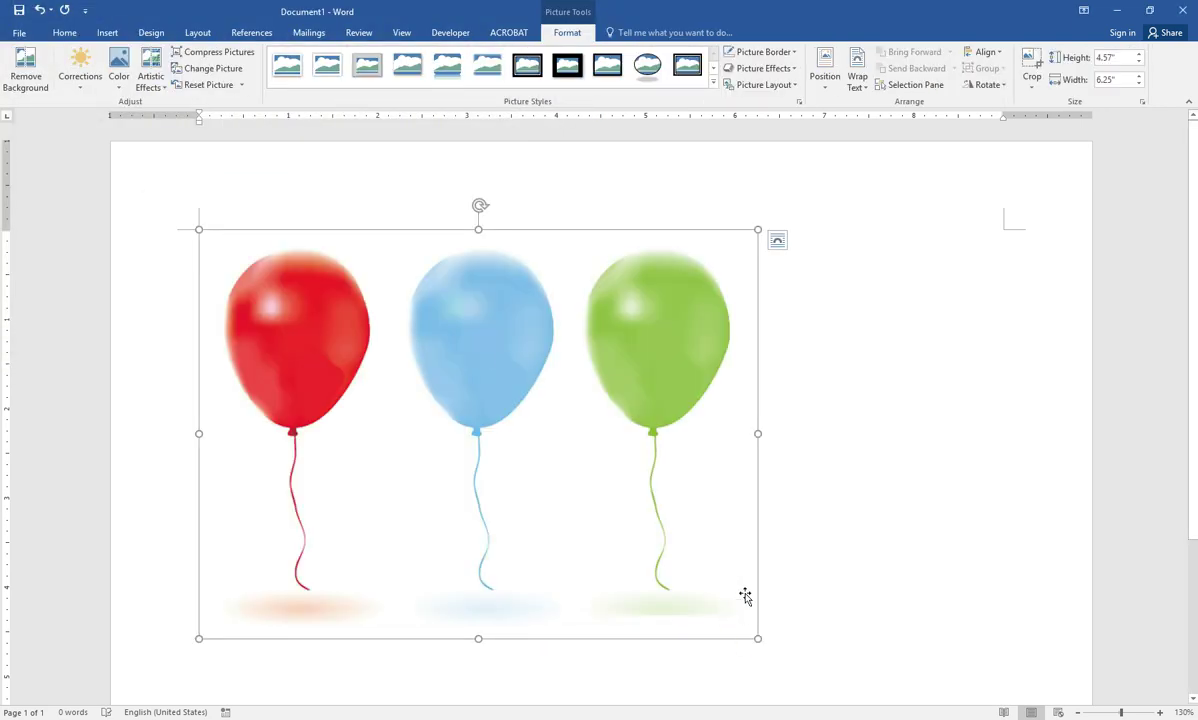
pyautogui.moveTo(757, 638); pyautogui.dragTo(997, 691)
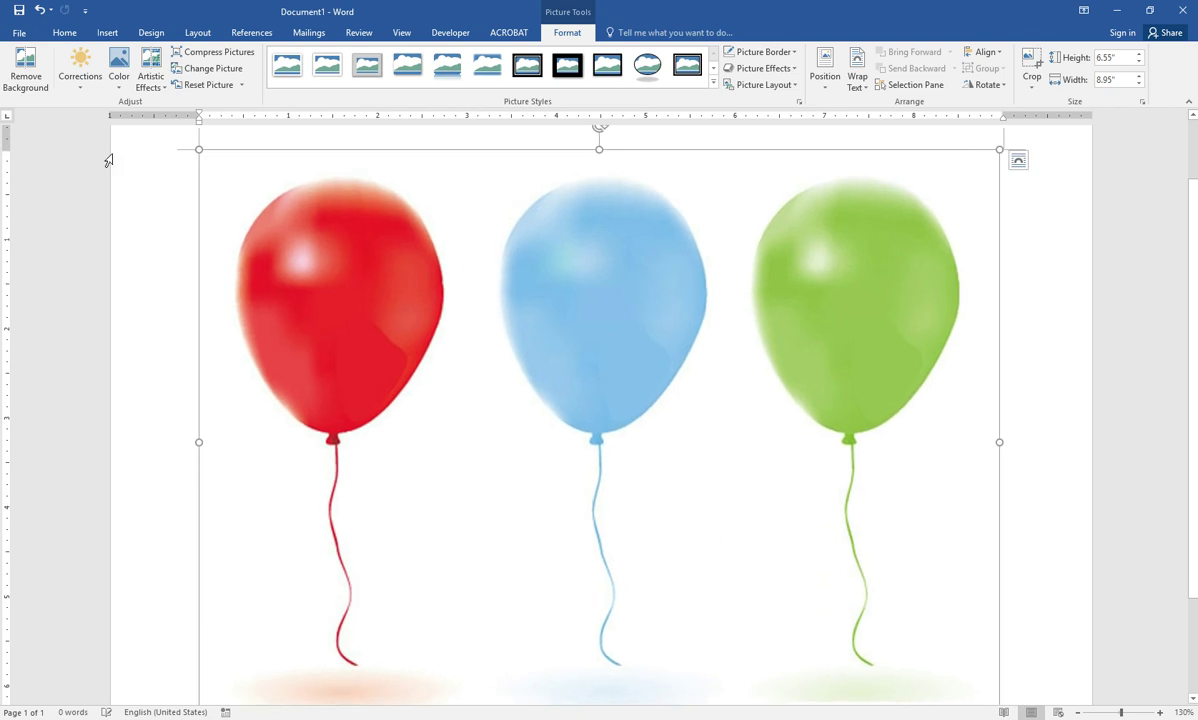
# Draw a text box over the upper part of the red balloon.
pyautogui.click(108, 40)
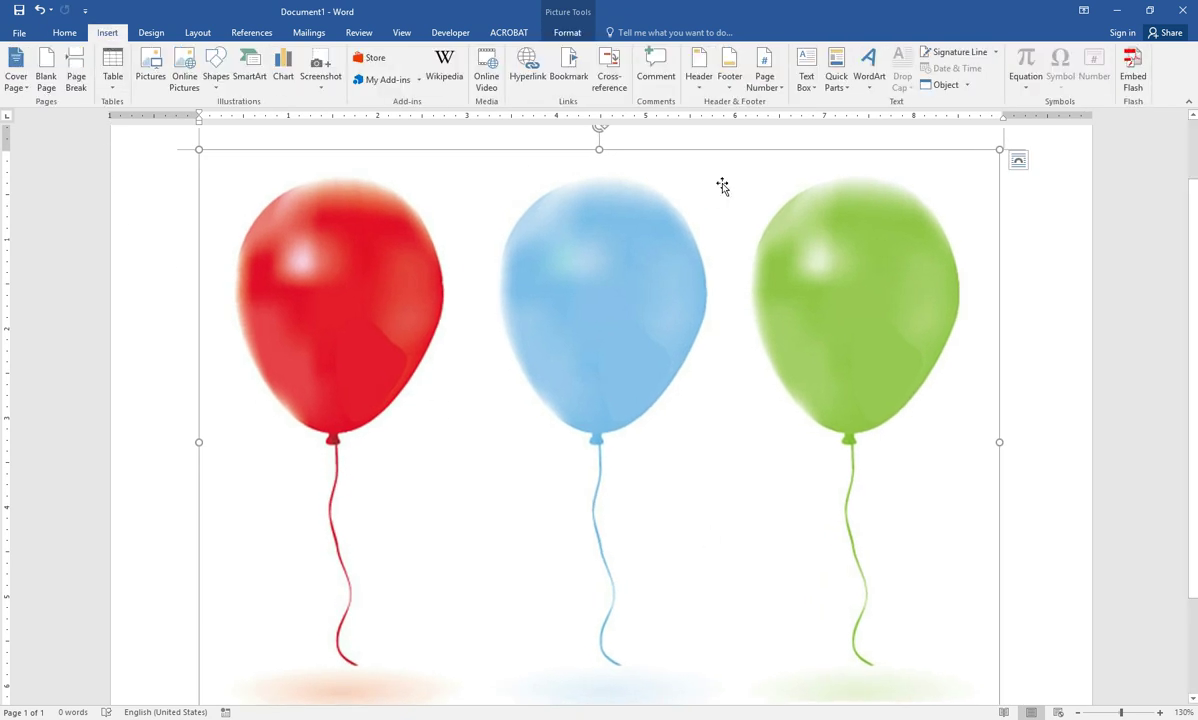
pyautogui.click(808, 95)
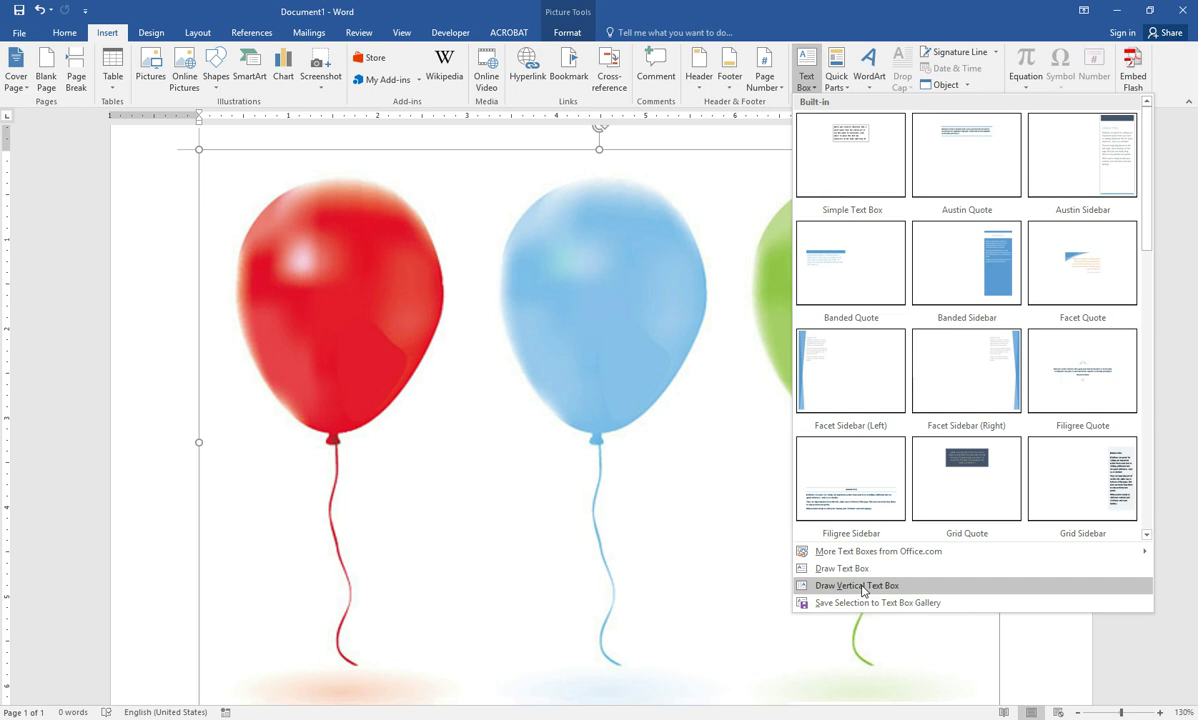
pyautogui.click(842, 568)
pyautogui.moveTo(230, 231)
pyautogui.mouseDown()
pyautogui.moveTo(405, 310)
pyautogui.moveTo(454, 350)
pyautogui.mouseUp()
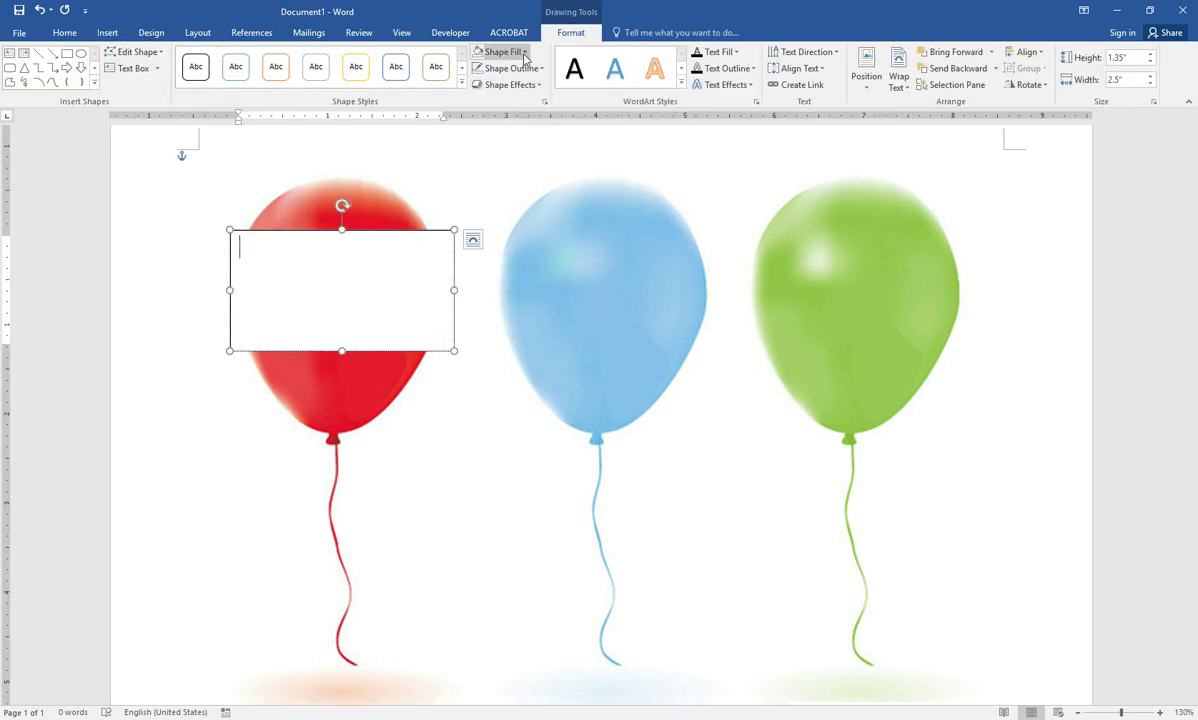
# Set the text box to No Fill and No Outline.
pyautogui.click(525, 52)
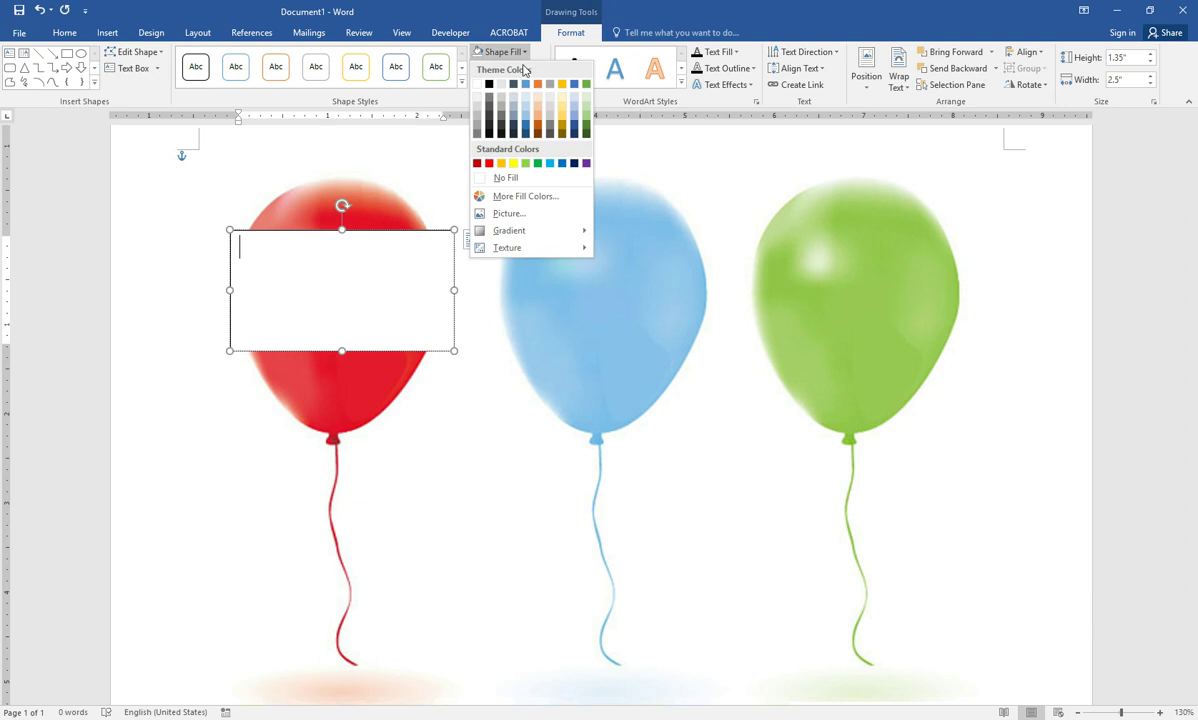
pyautogui.click(518, 179)
pyautogui.click(541, 70)
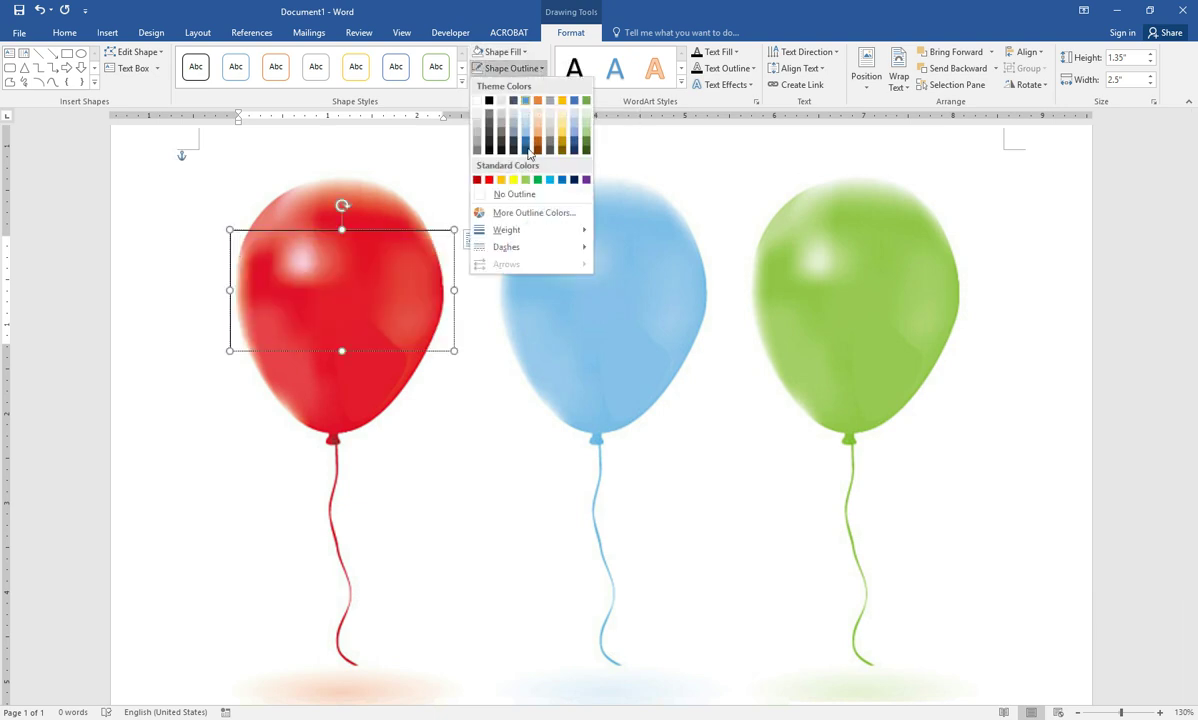
pyautogui.click(515, 194)
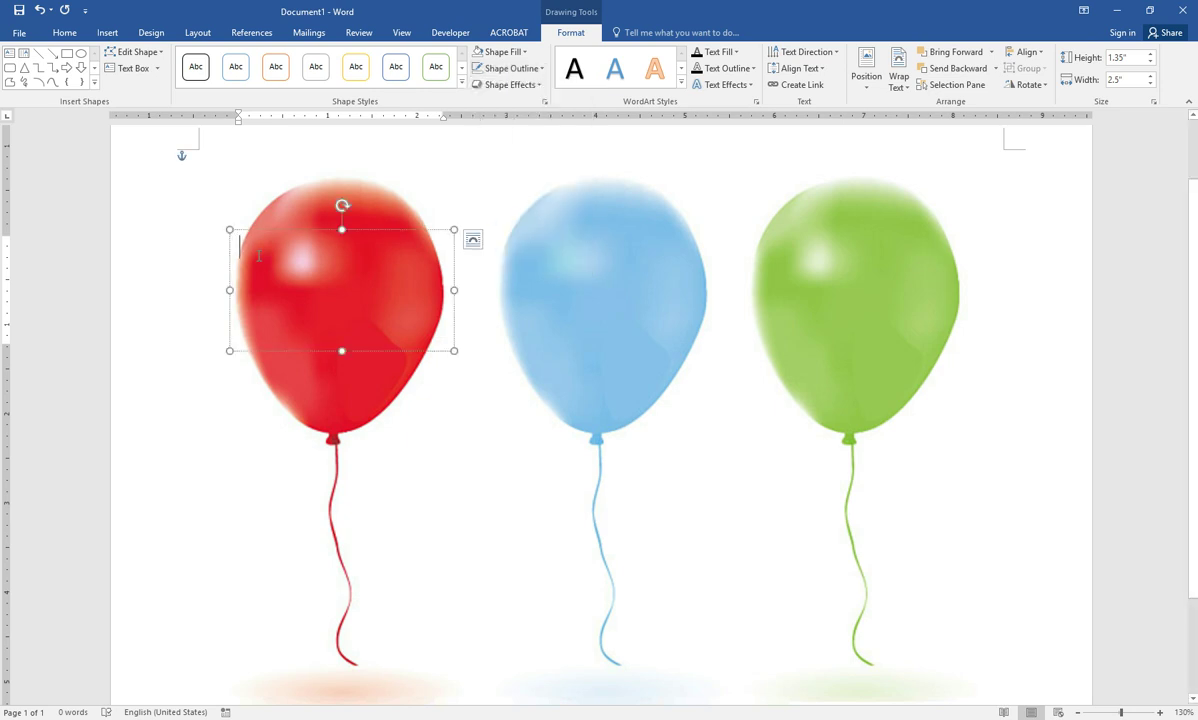
# Type 'Happy Birthday' on two lines in the red balloon's text box and select it.
pyautogui.write('Happy')
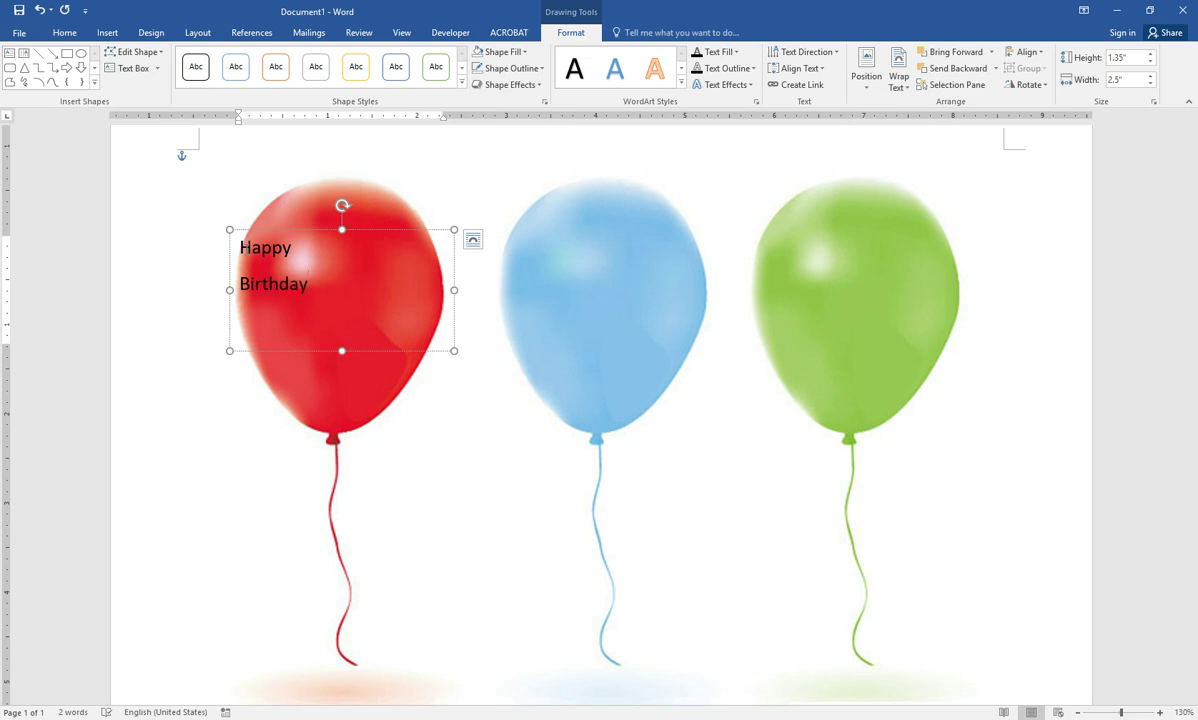
pyautogui.moveTo(309, 284); pyautogui.dragTo(237, 239)
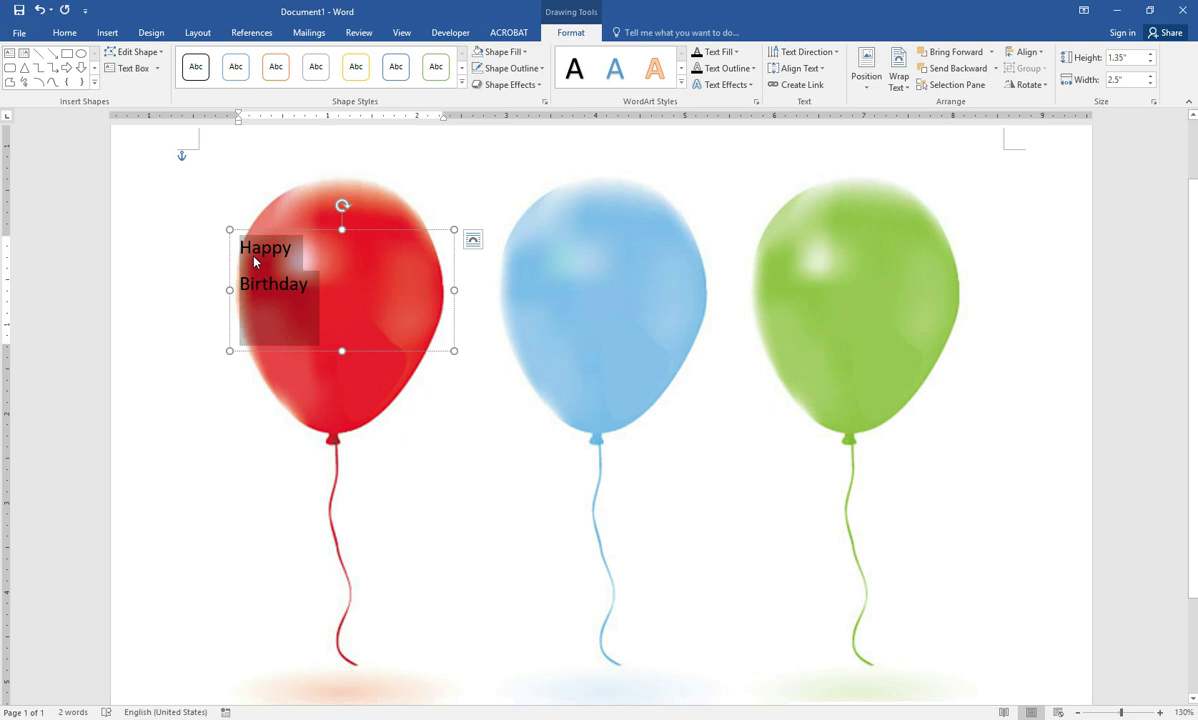
# Apply the Bearpaw font to the Happy Birthday text.
pyautogui.click(65, 33)
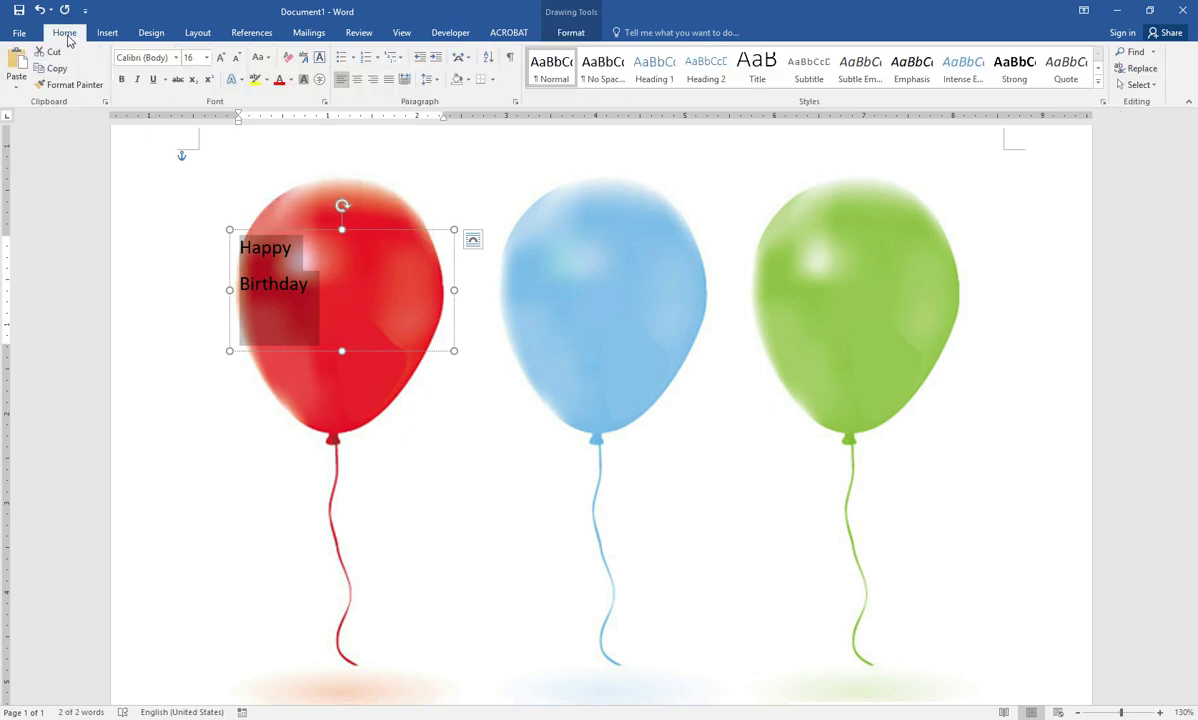
pyautogui.click(176, 58)
pyautogui.scroll(-4, 200, 400)
pyautogui.scroll(-3, 202, 401)
pyautogui.scroll(-8, 202, 401)
pyautogui.scroll(-3, 202, 401)
pyautogui.scroll(6, 202, 401)
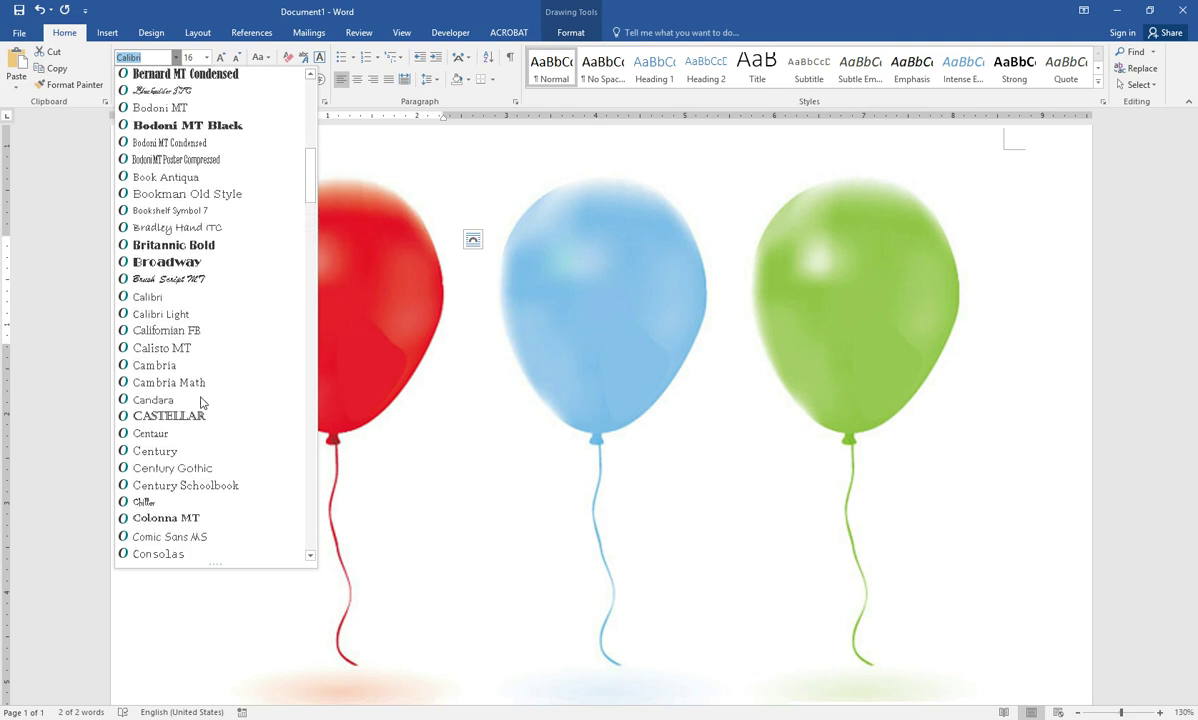
pyautogui.scroll(1, 202, 401)
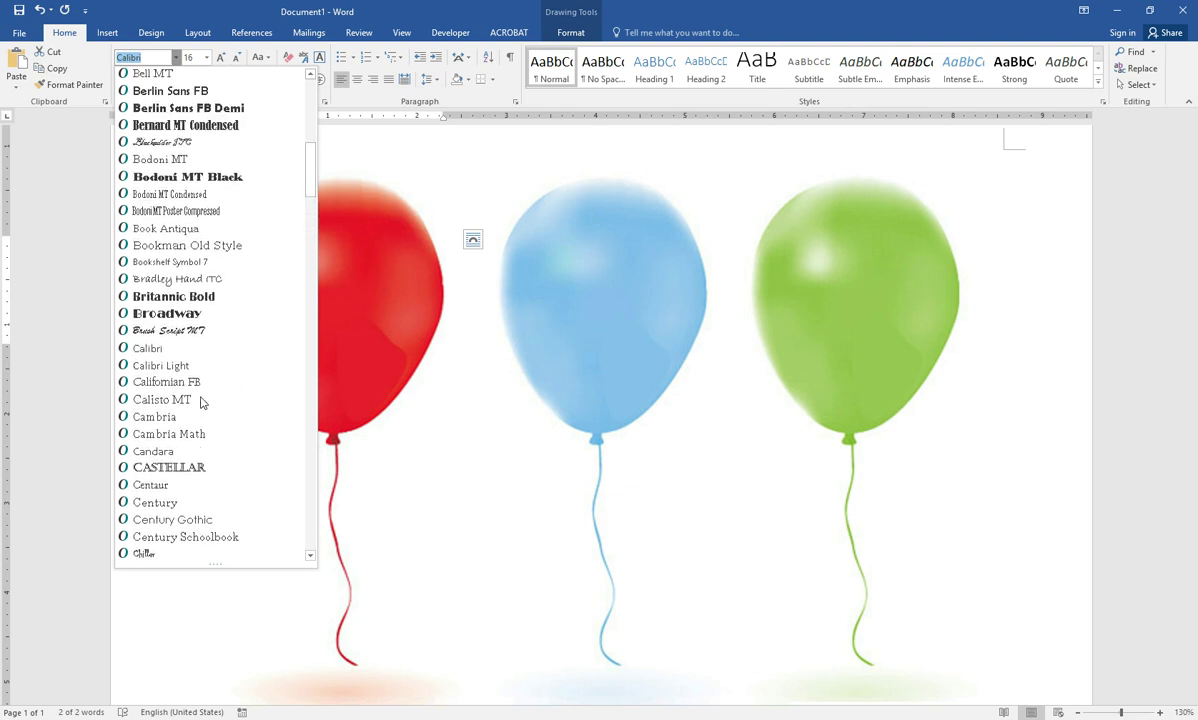
pyautogui.scroll(1, 202, 401)
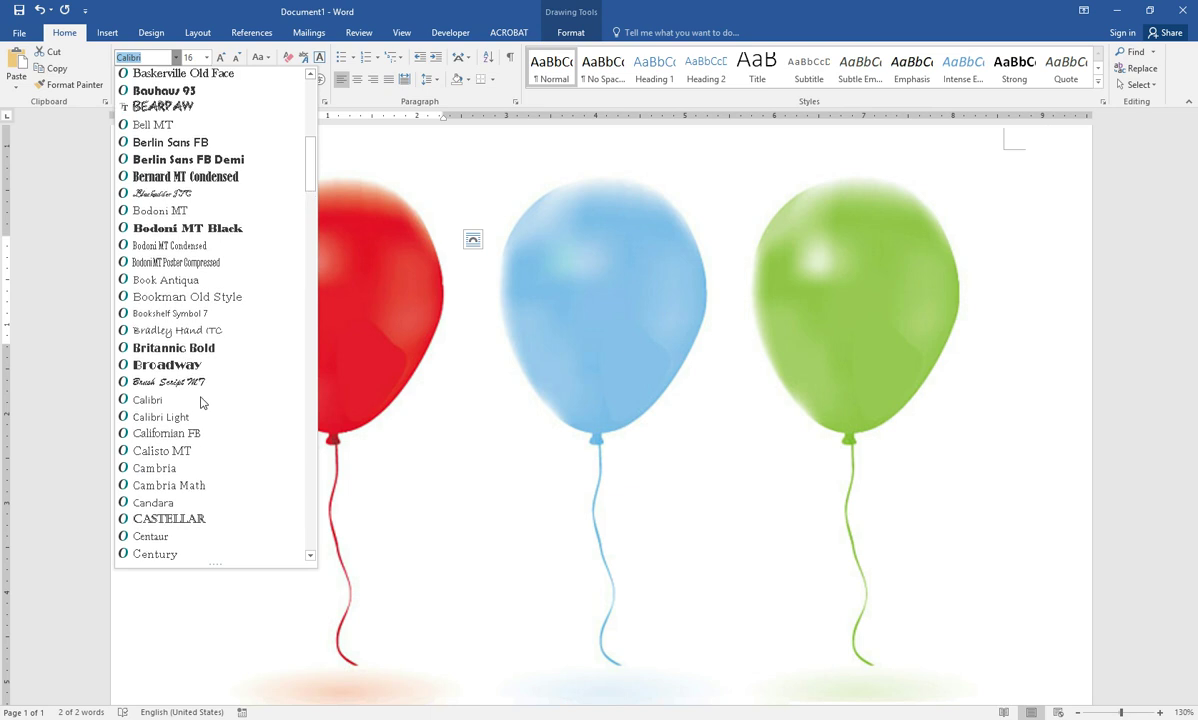
pyautogui.click(175, 107)
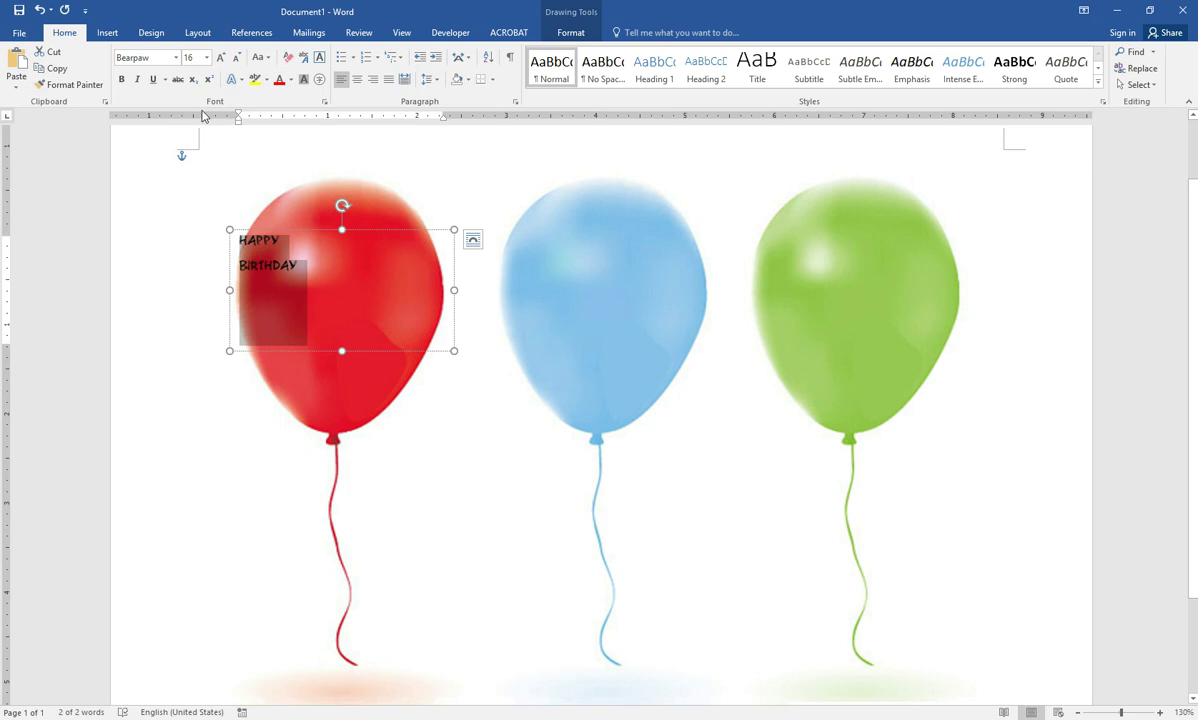
# Set the text to size 48 and centre it within its box.
pyautogui.click(207, 58)
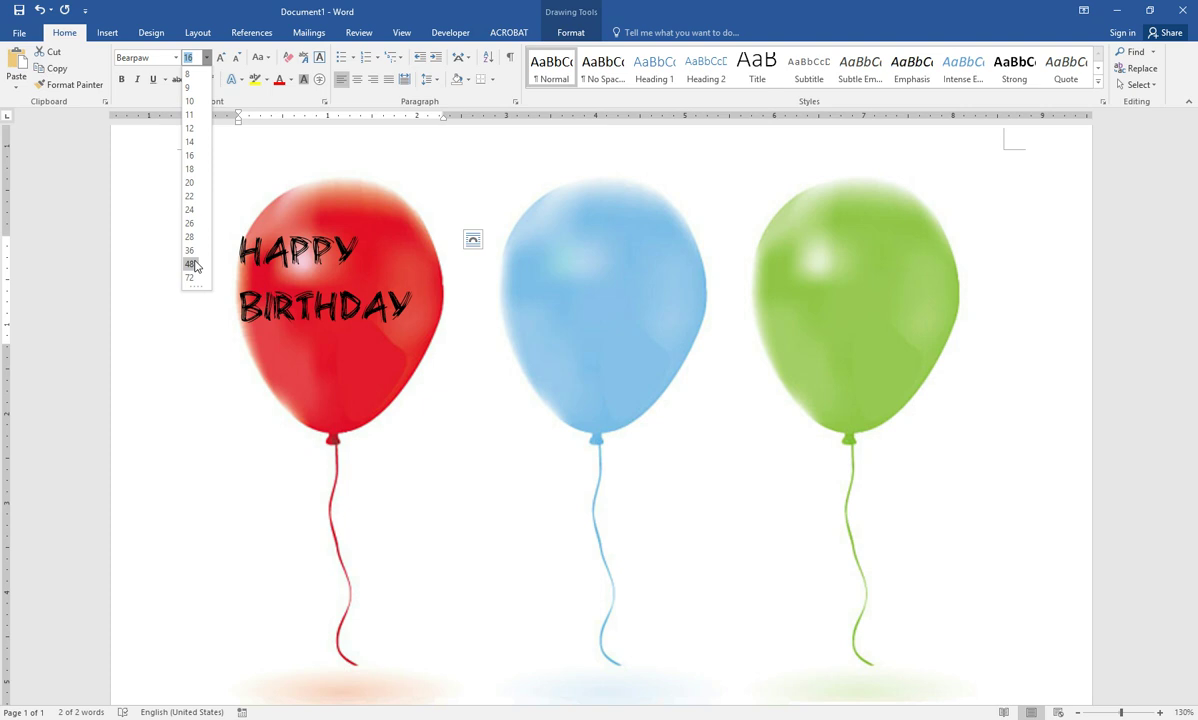
pyautogui.click(191, 264)
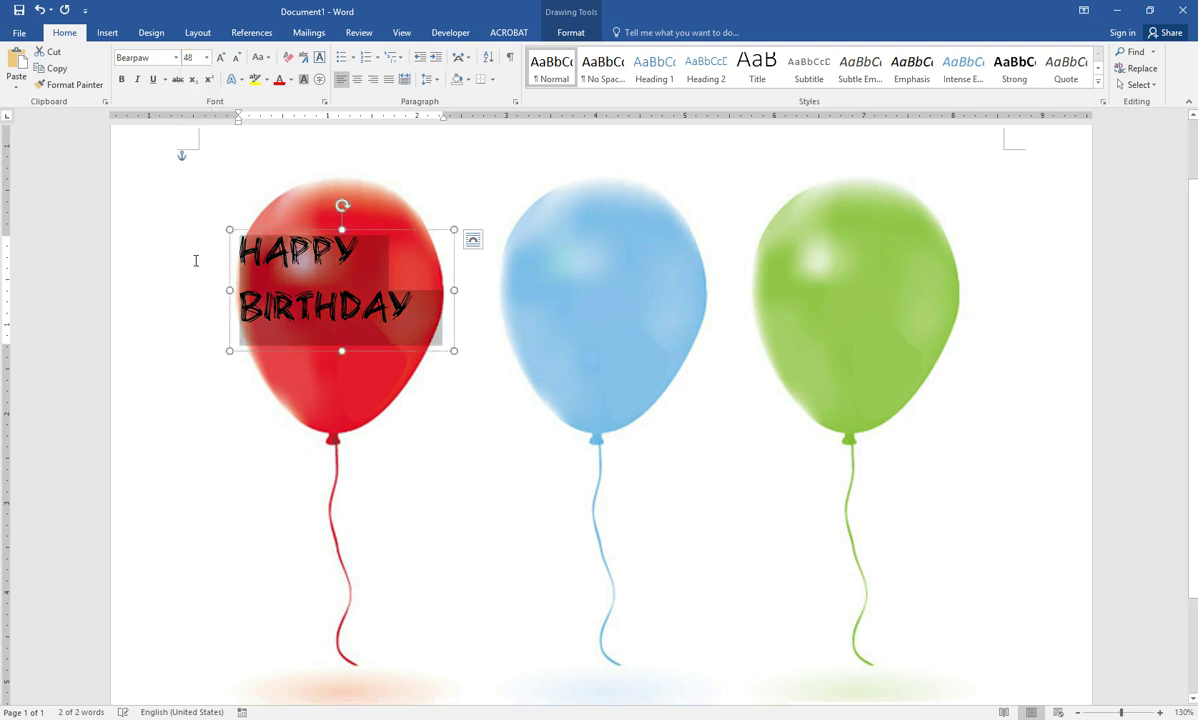
pyautogui.click(360, 82)
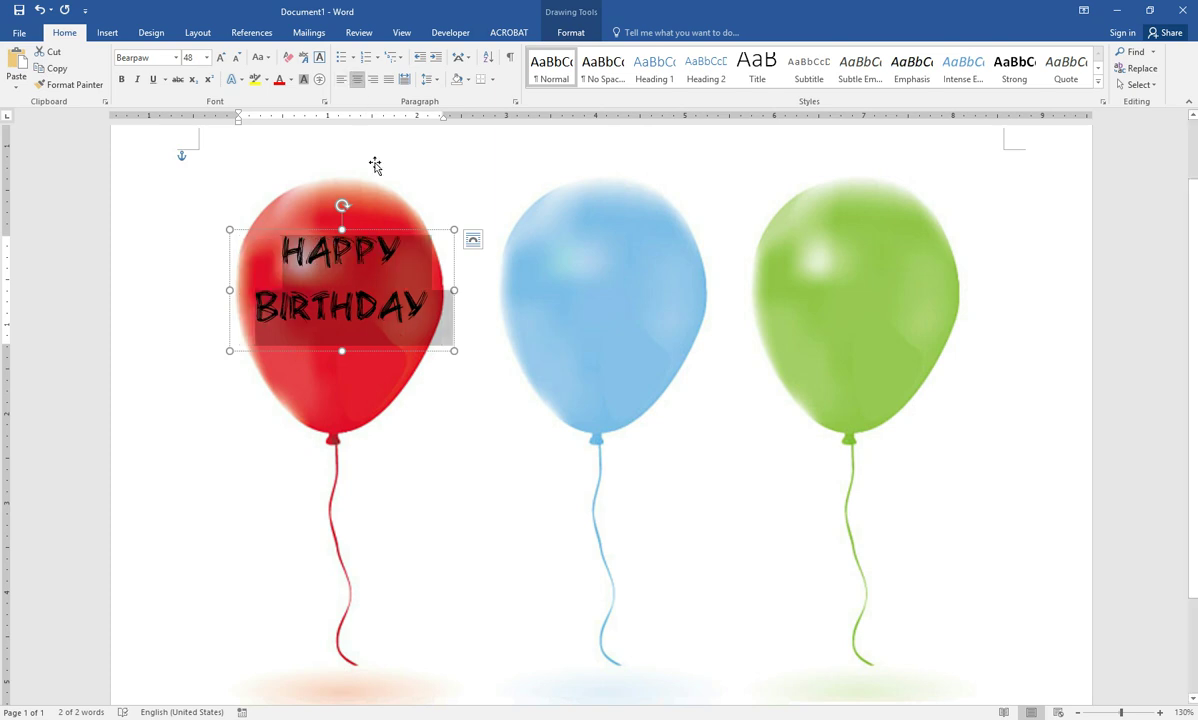
pyautogui.click(437, 177)
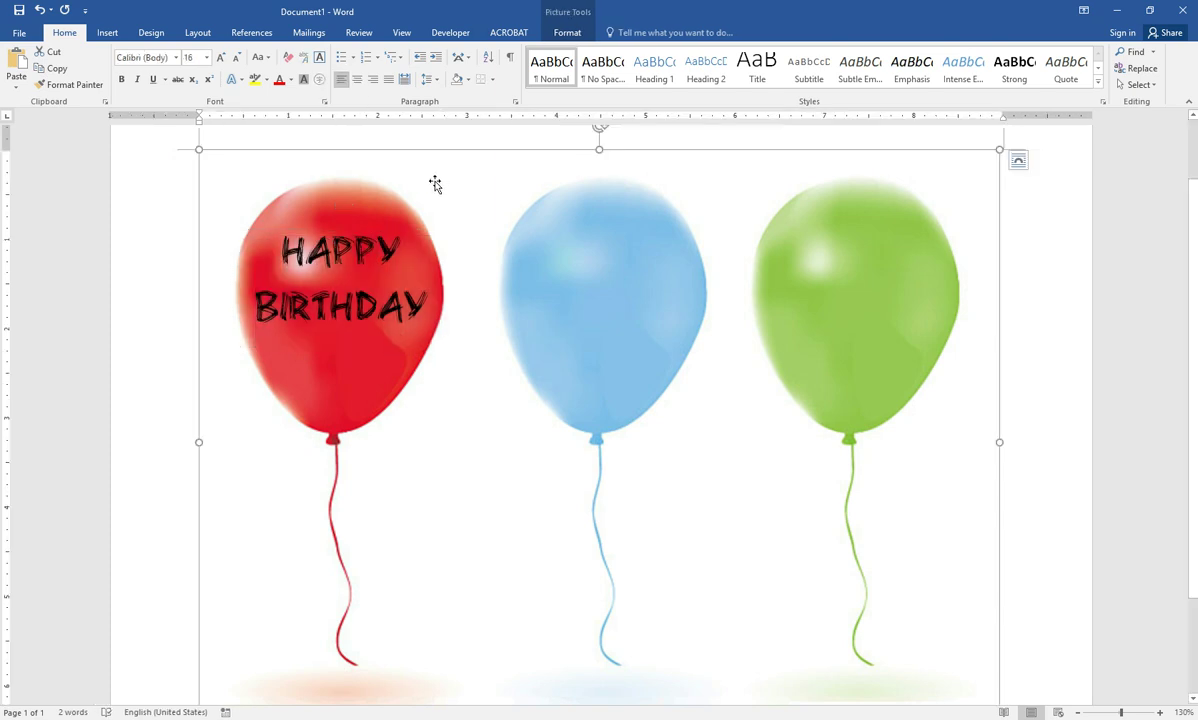
# Try moving the HAPPY BIRTHDAY box, undoing the accidental shrinking of the balloon picture.
pyautogui.click(339, 232)
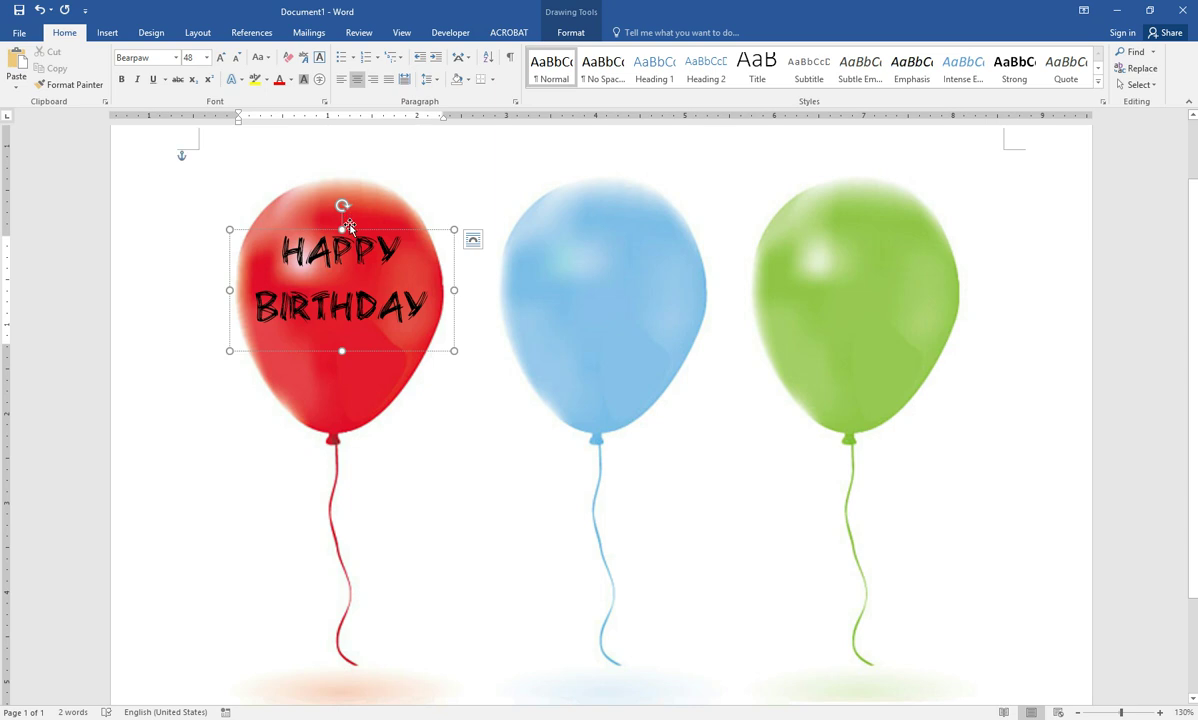
pyautogui.moveTo(342, 203); pyautogui.dragTo(348, 226)
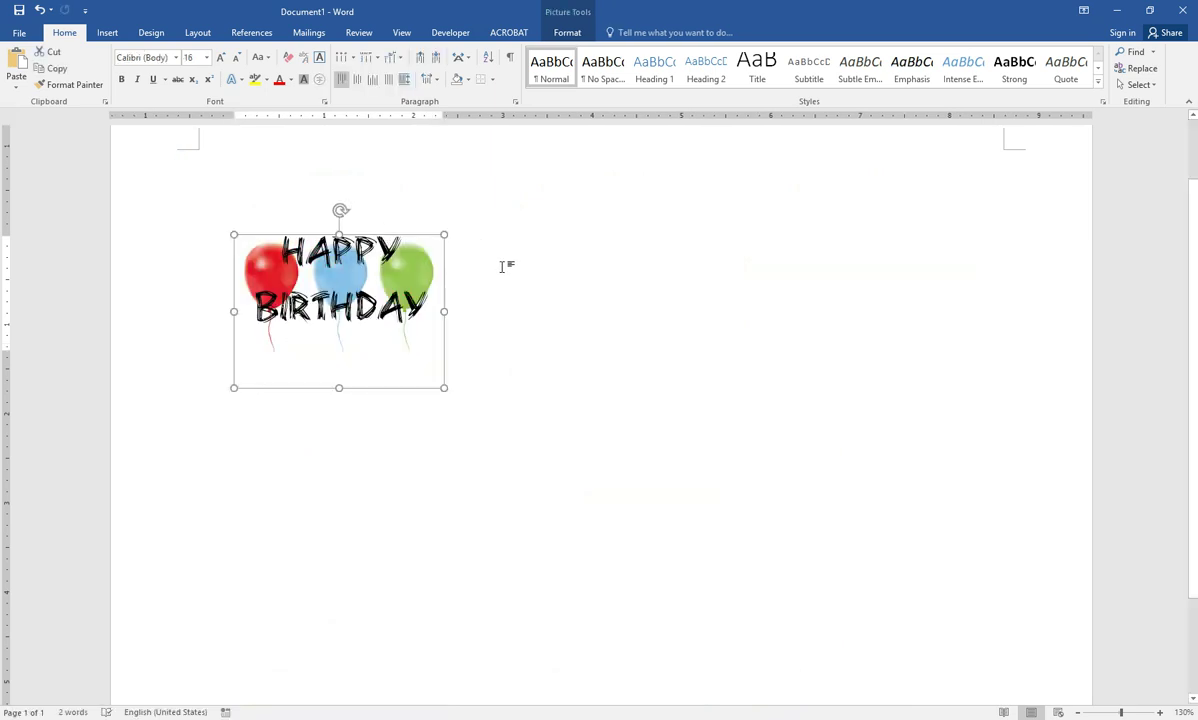
pyautogui.click(39, 9)
pyautogui.click(366, 258)
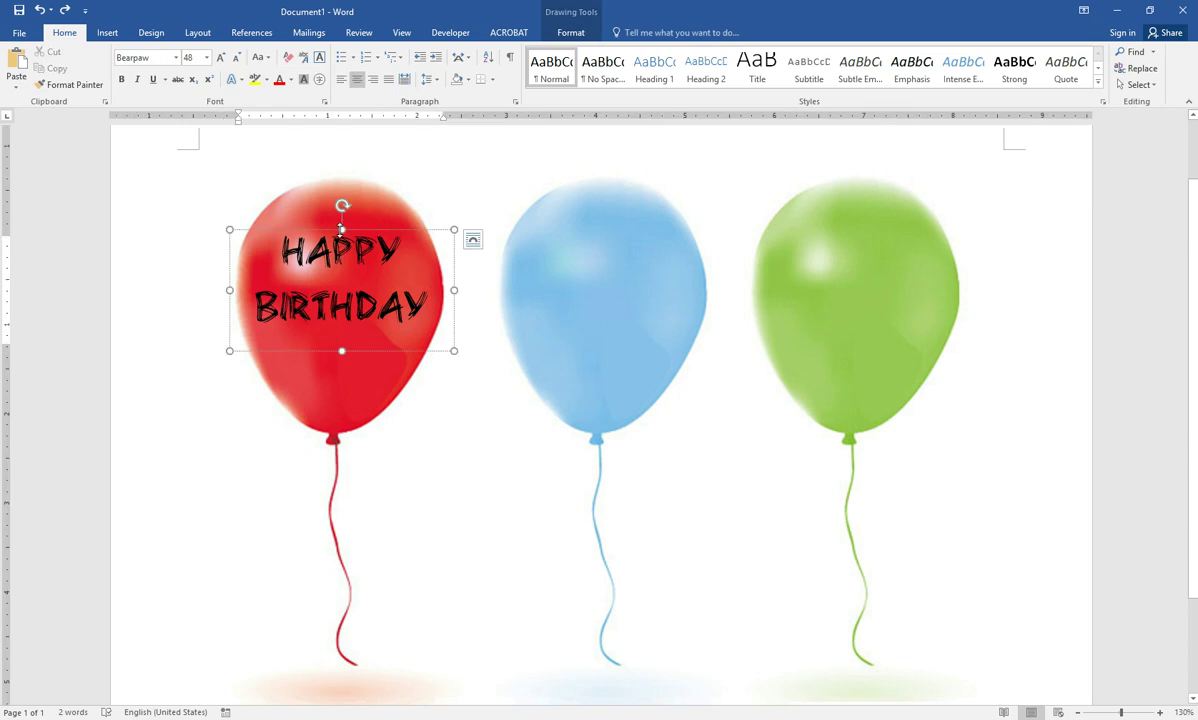
pyautogui.hotkey('ctrl', 'y')
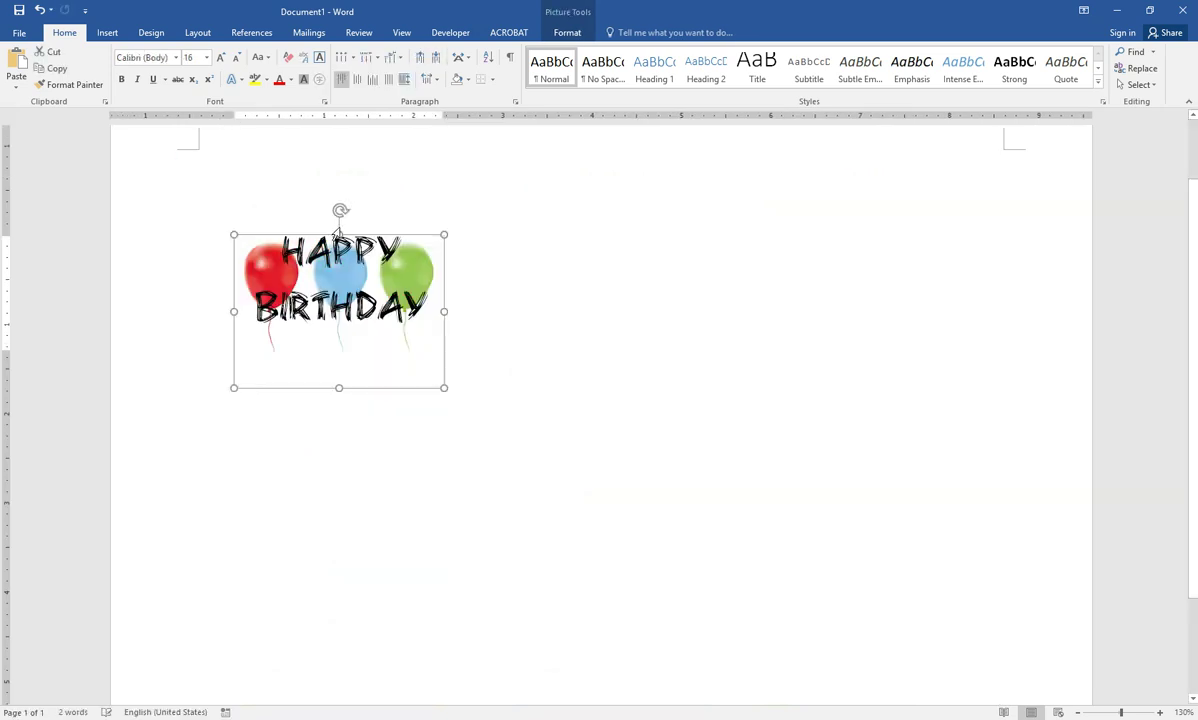
pyautogui.click(39, 9)
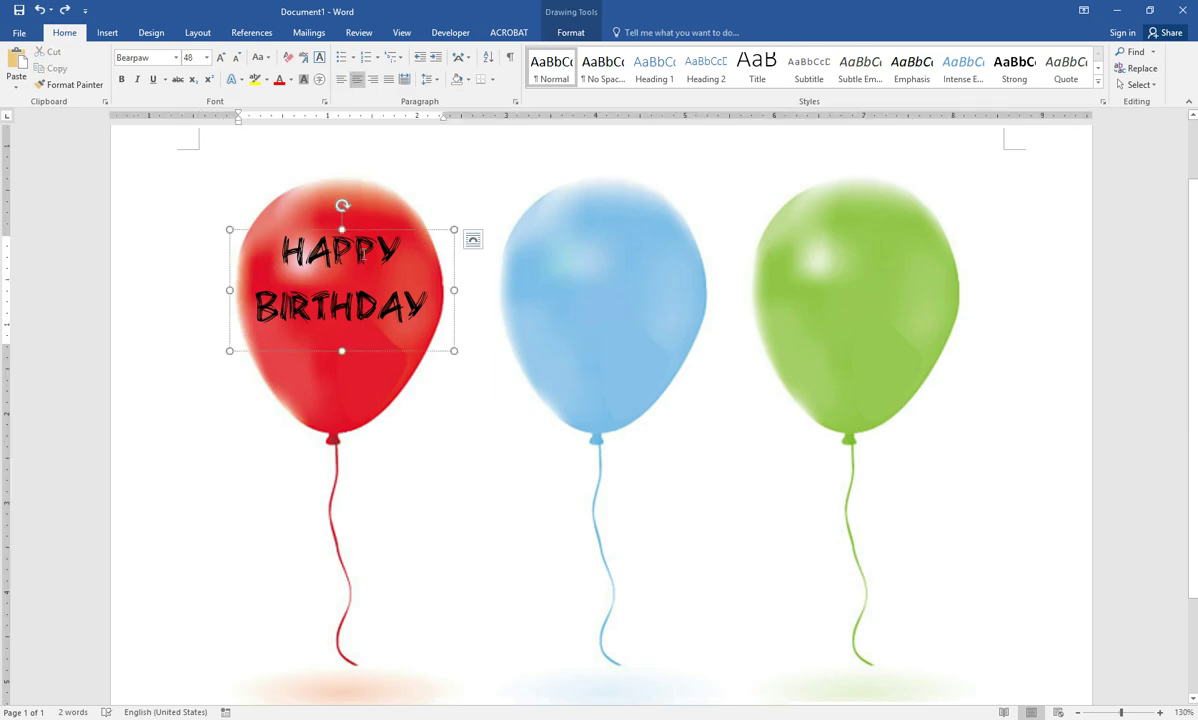
# Set the text box wrapping to Through and nudge it slightly lower onto the red balloon.
pyautogui.click(472, 239)
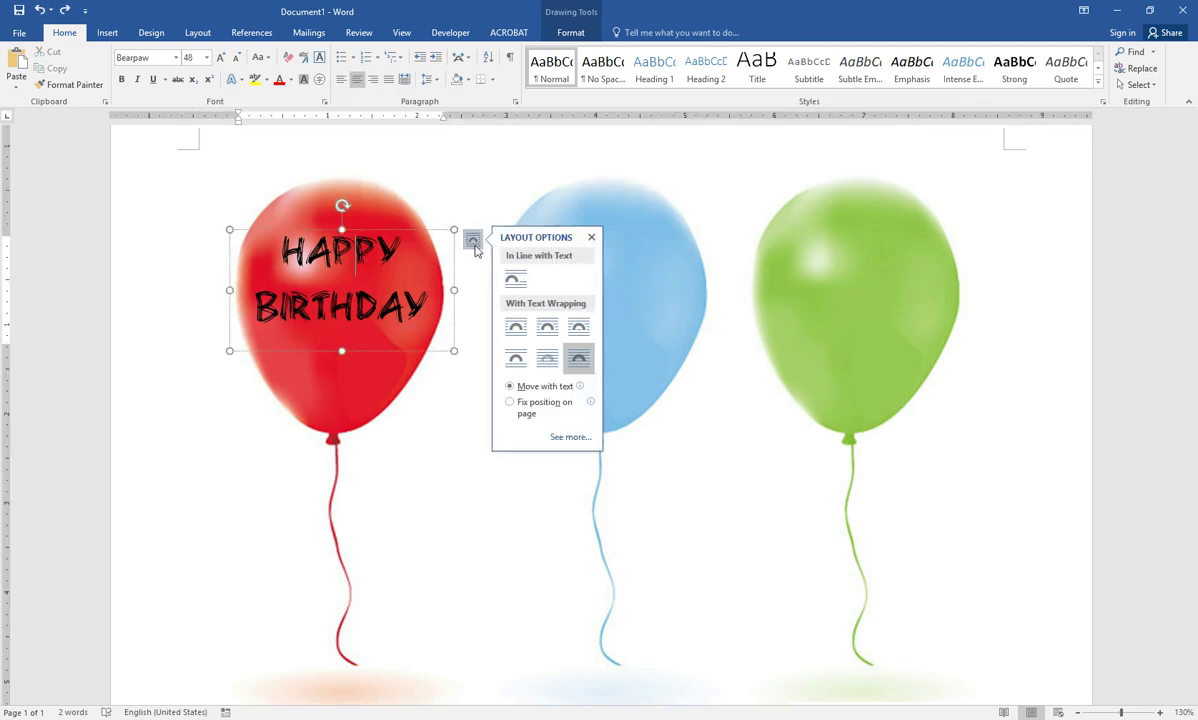
pyautogui.click(578, 330)
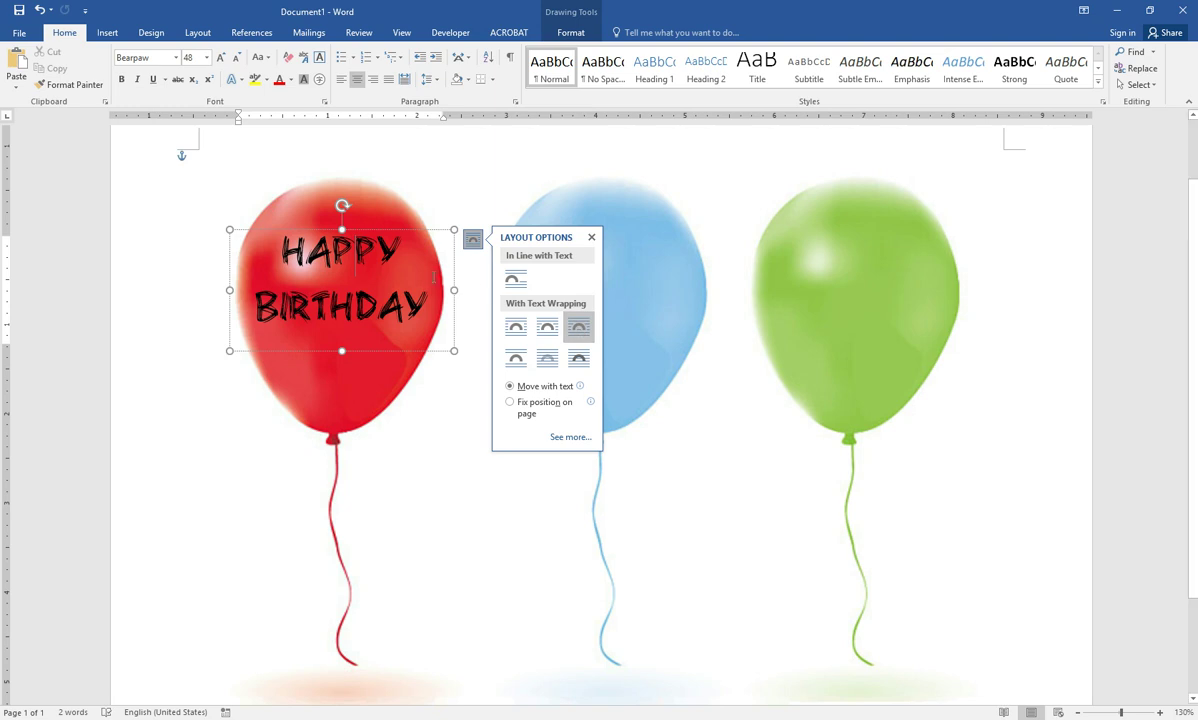
pyautogui.click(350, 229)
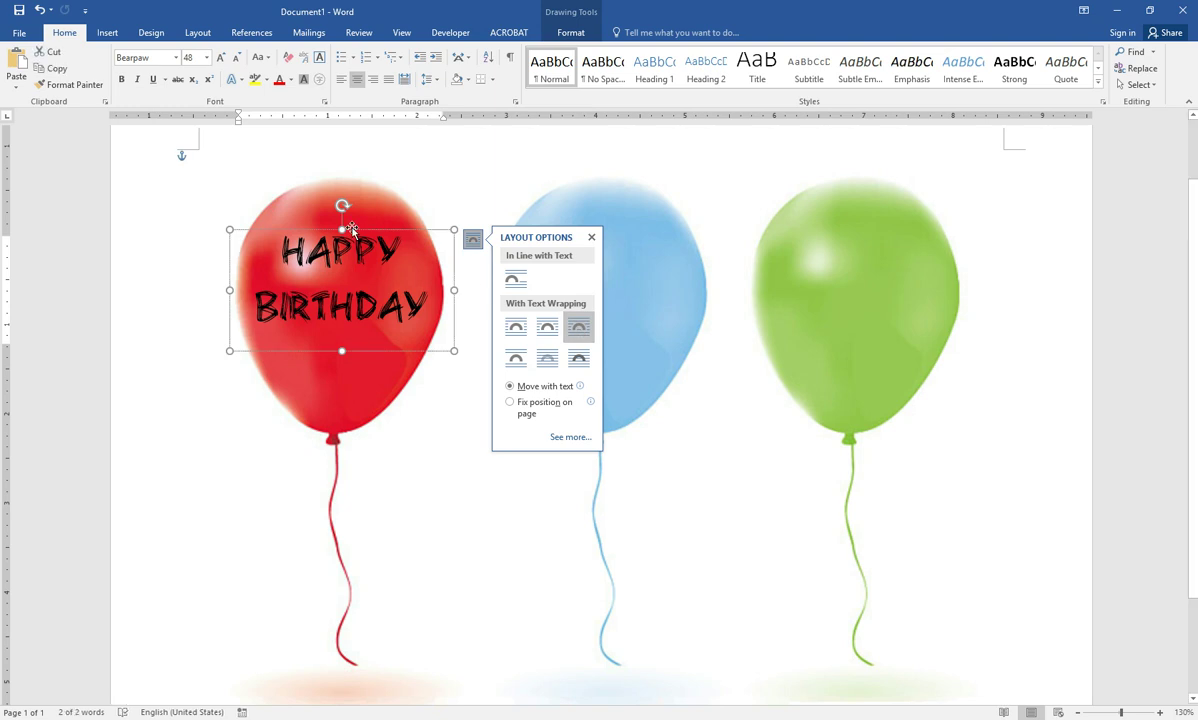
pyautogui.press('Escape')
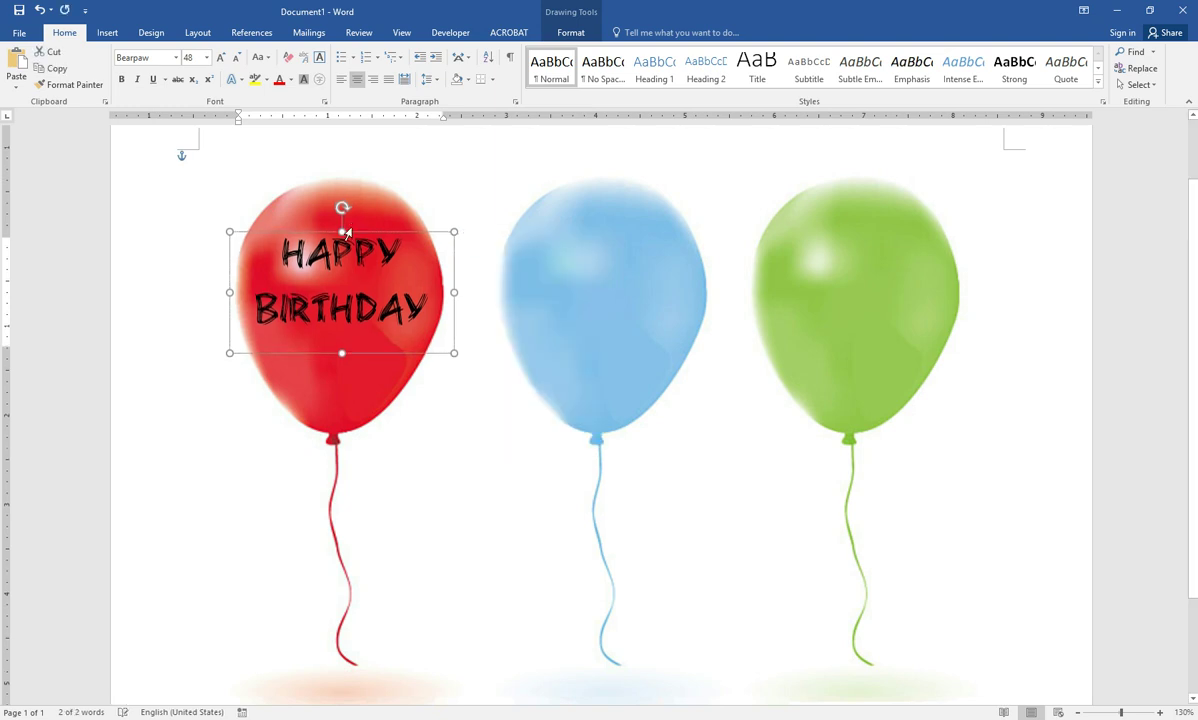
pyautogui.moveTo(350, 229); pyautogui.dragTo(345, 238)
# Draw a new text box over the green balloon.
pyautogui.click(472, 252)
pyautogui.click(729, 202)
pyautogui.click(106, 33)
pyautogui.click(808, 85)
pyautogui.click(845, 568)
pyautogui.moveTo(765, 247)
pyautogui.mouseDown()
pyautogui.moveTo(915, 332)
pyautogui.moveTo(942, 362)
pyautogui.mouseUp()
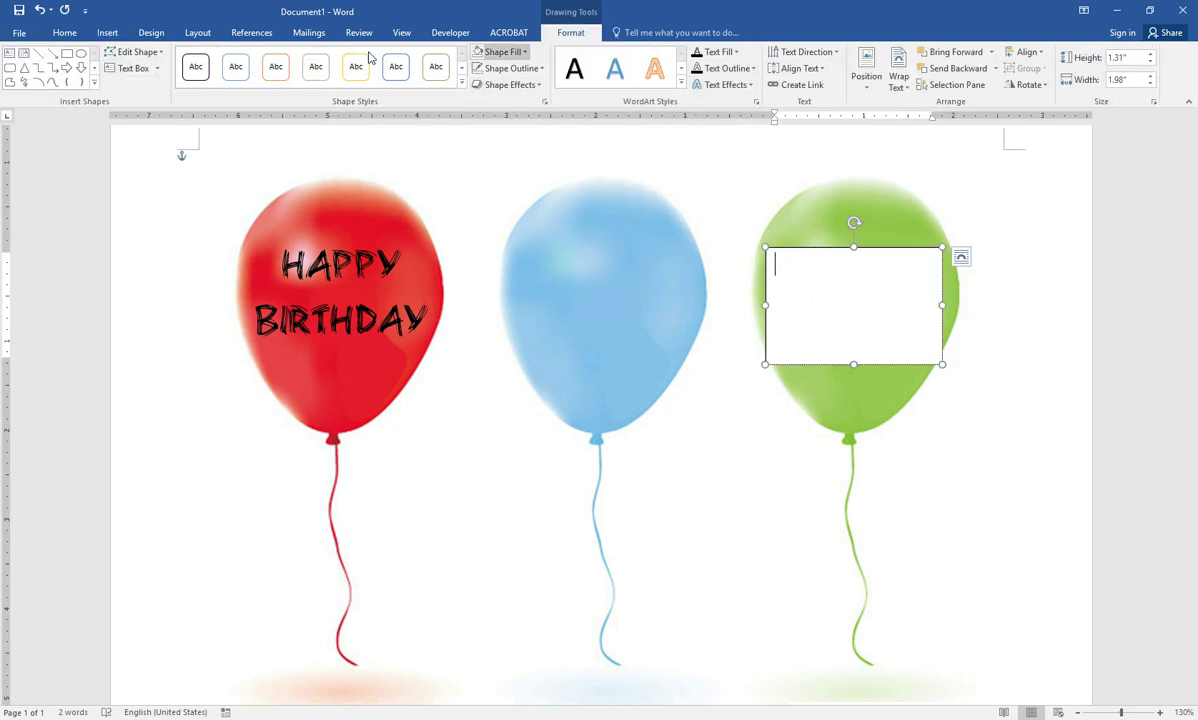
# Set the green balloon's text box to No Fill and No Outline.
pyautogui.click(500, 51)
pyautogui.click(515, 178)
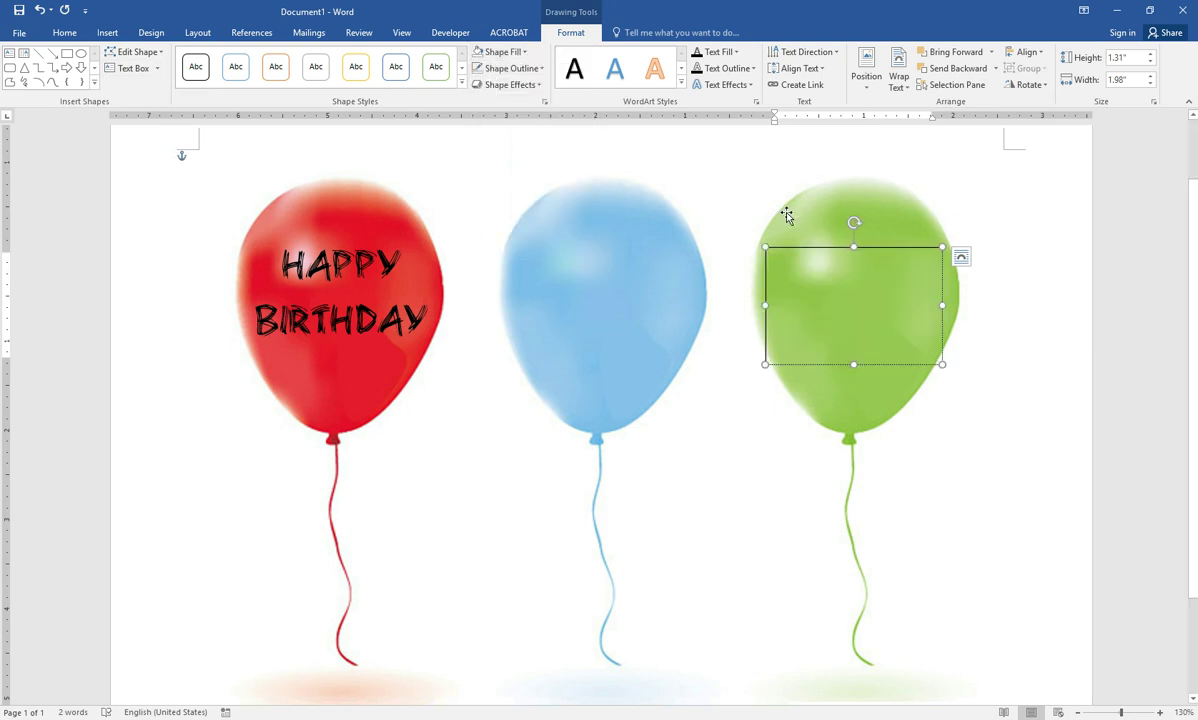
pyautogui.click(508, 68)
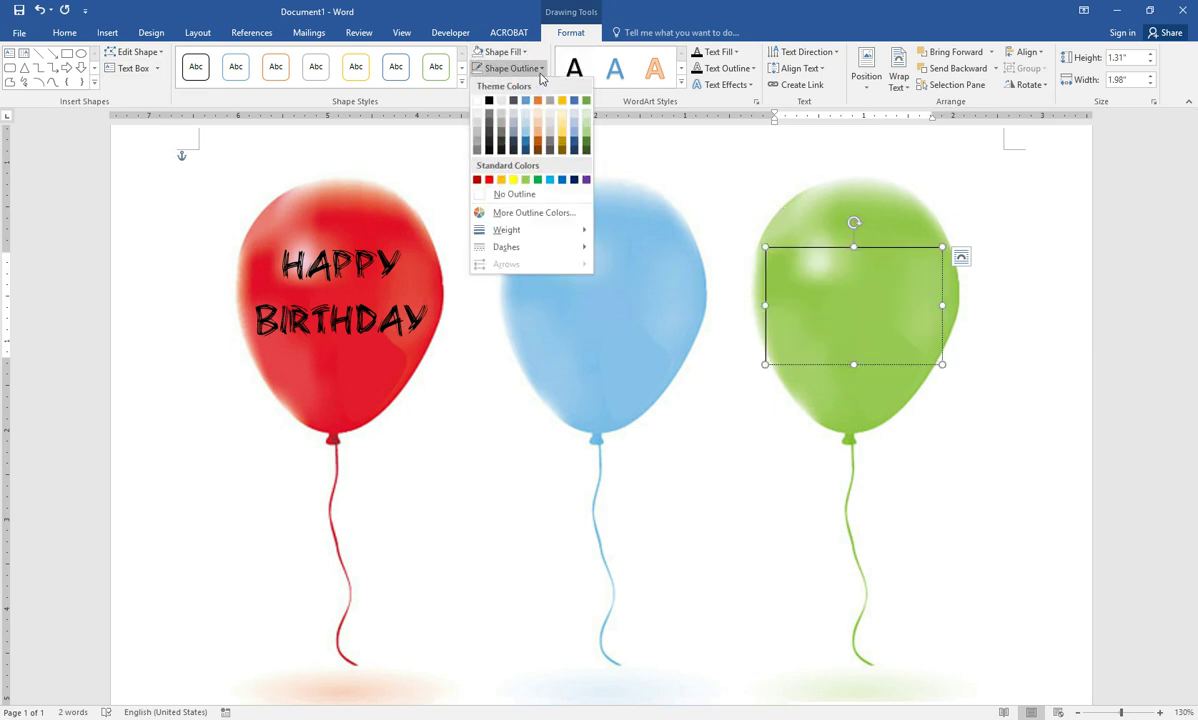
pyautogui.click(509, 195)
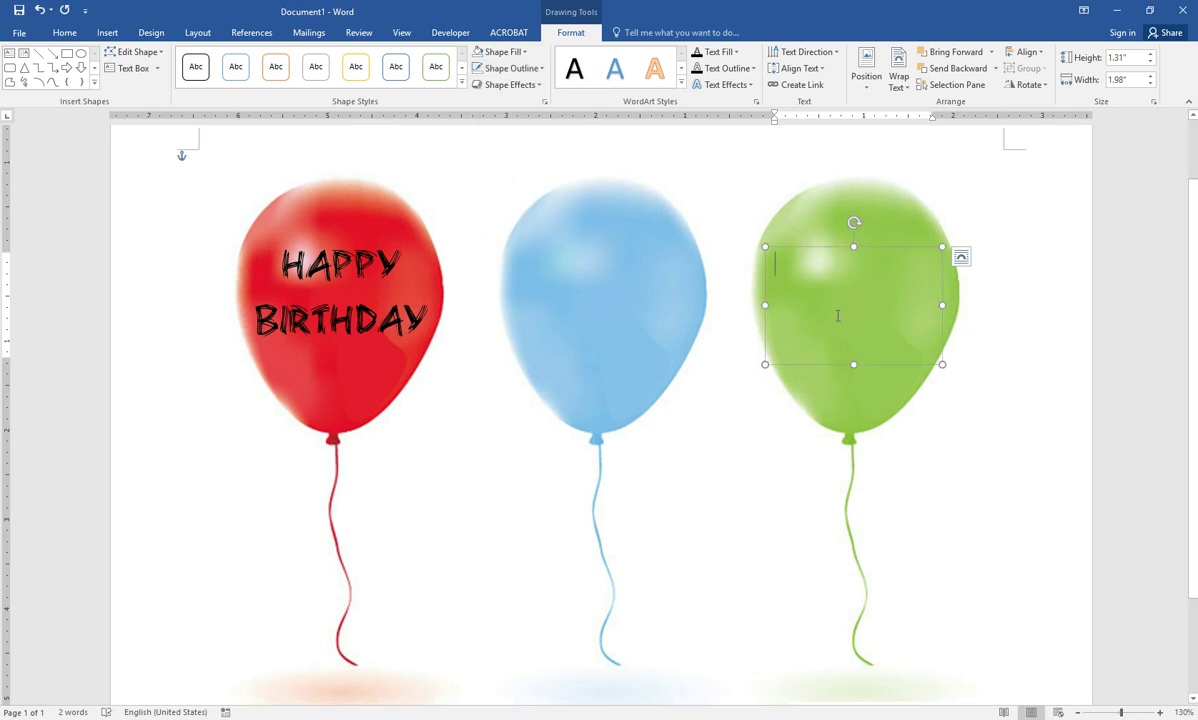
# Type 8 in the green balloon's box, centred at font size 72.
pyautogui.write('8')
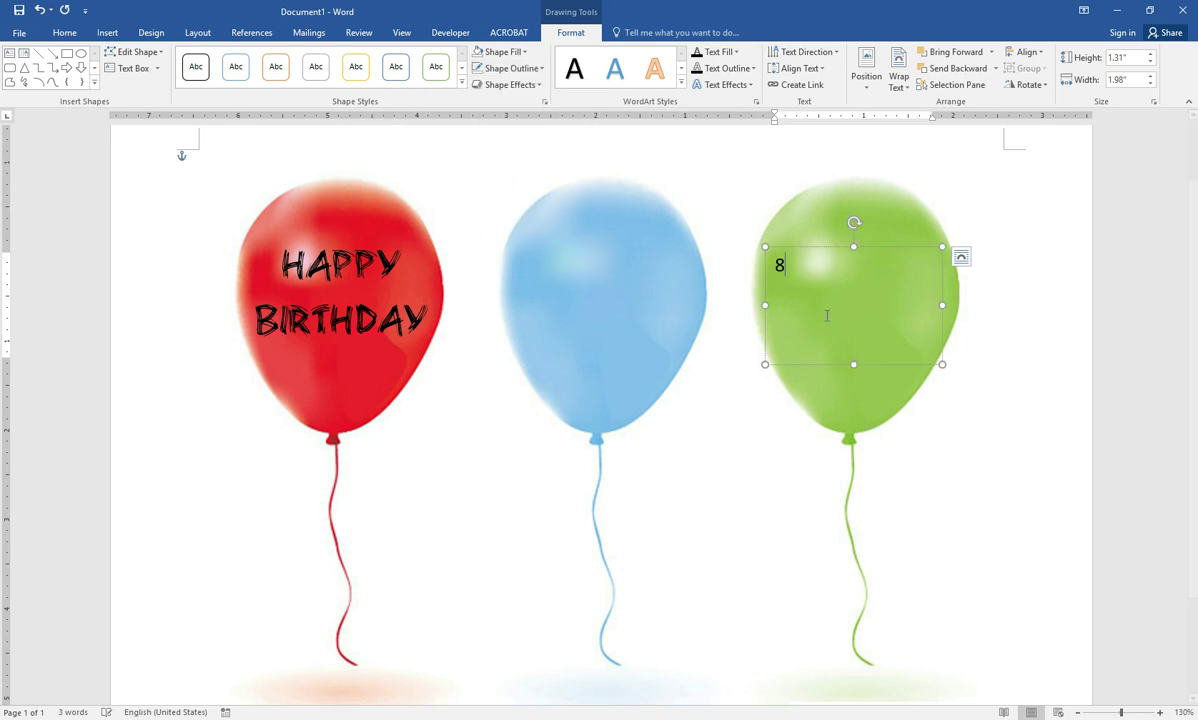
pyautogui.moveTo(766, 273); pyautogui.dragTo(785, 355)
pyautogui.click(65, 33)
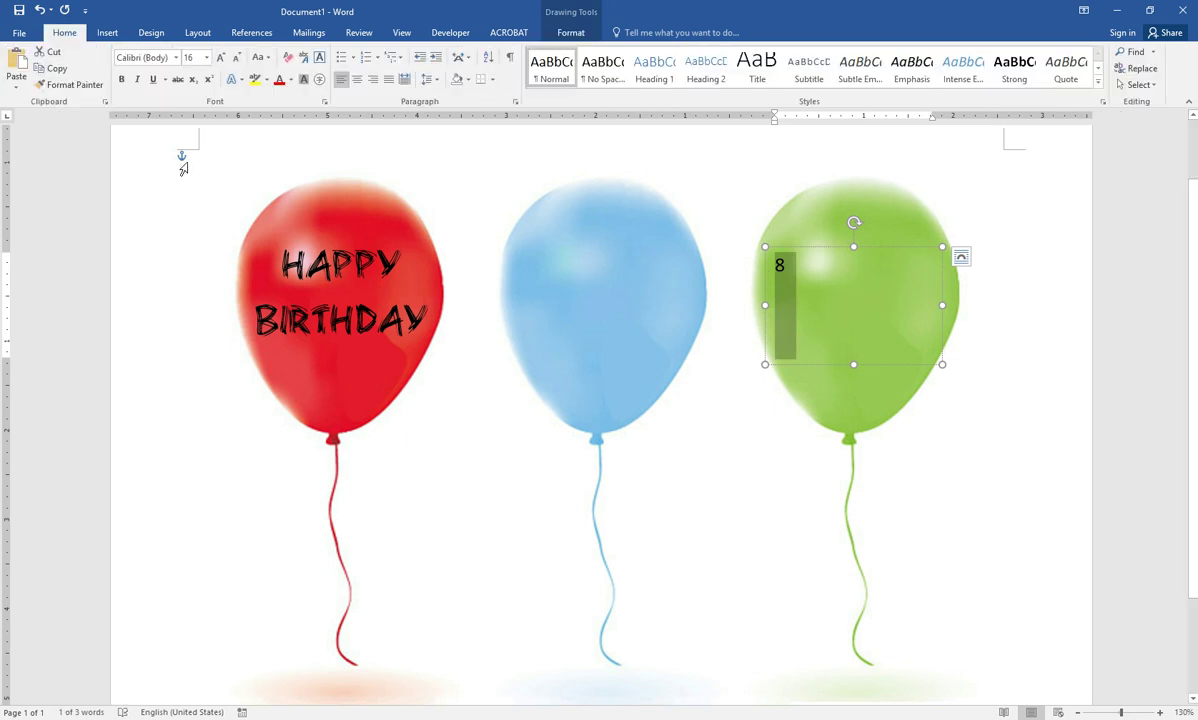
pyautogui.click(359, 82)
pyautogui.click(205, 63)
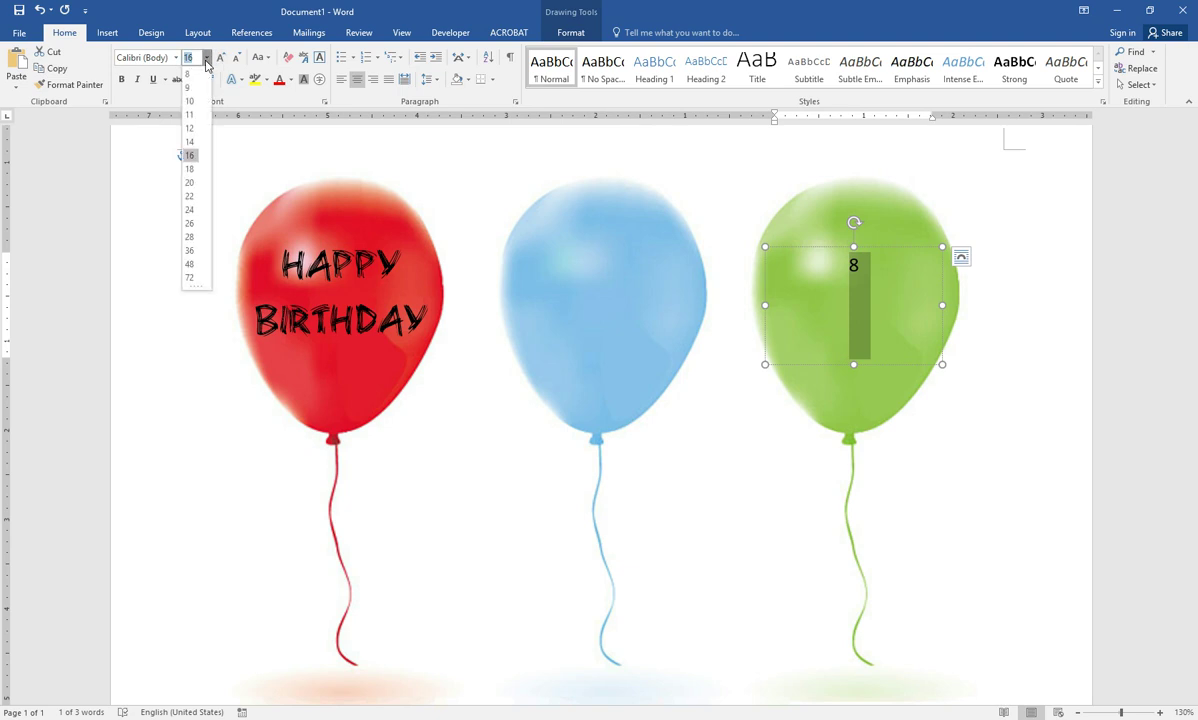
pyautogui.click(196, 282)
# Change the 8 to the Bearpaw font in green.
pyautogui.click(176, 57)
pyautogui.click(165, 175)
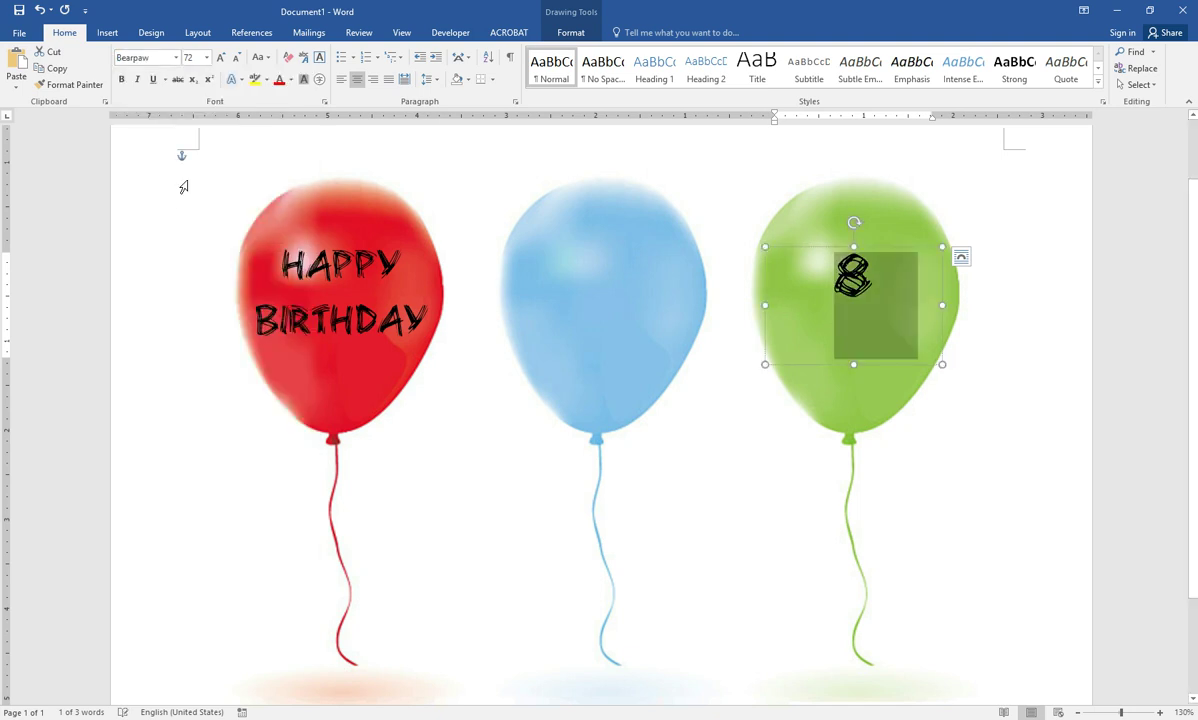
pyautogui.click(290, 80)
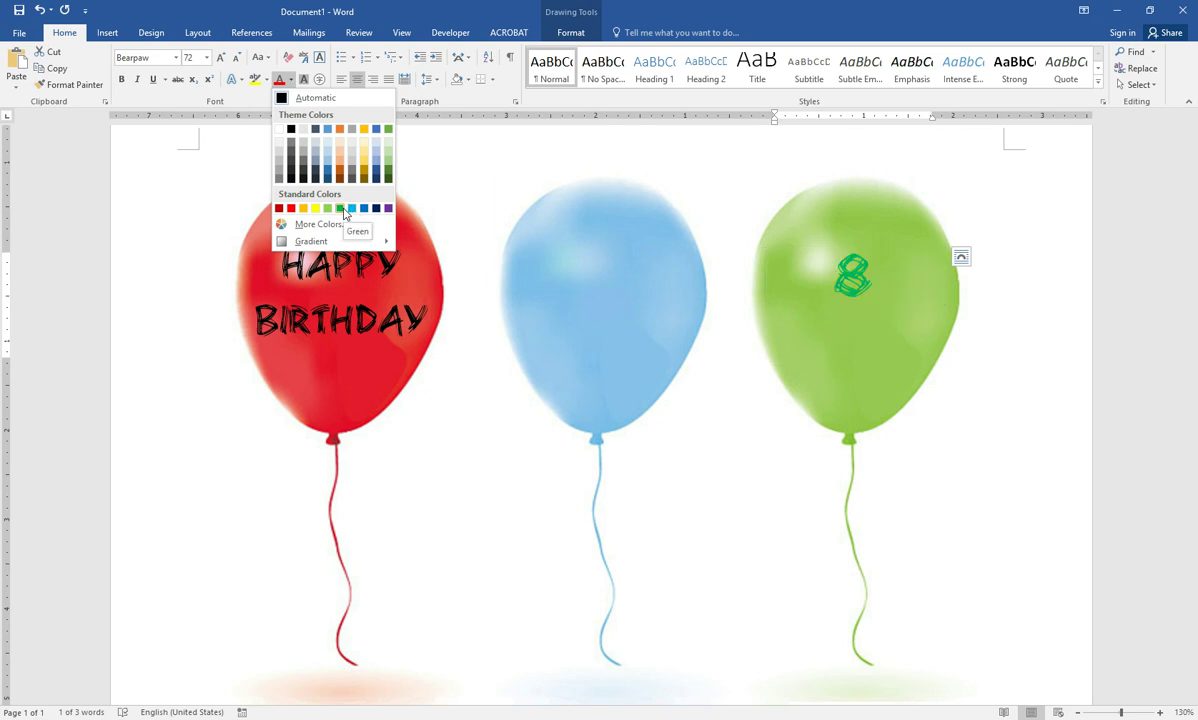
pyautogui.click(341, 209)
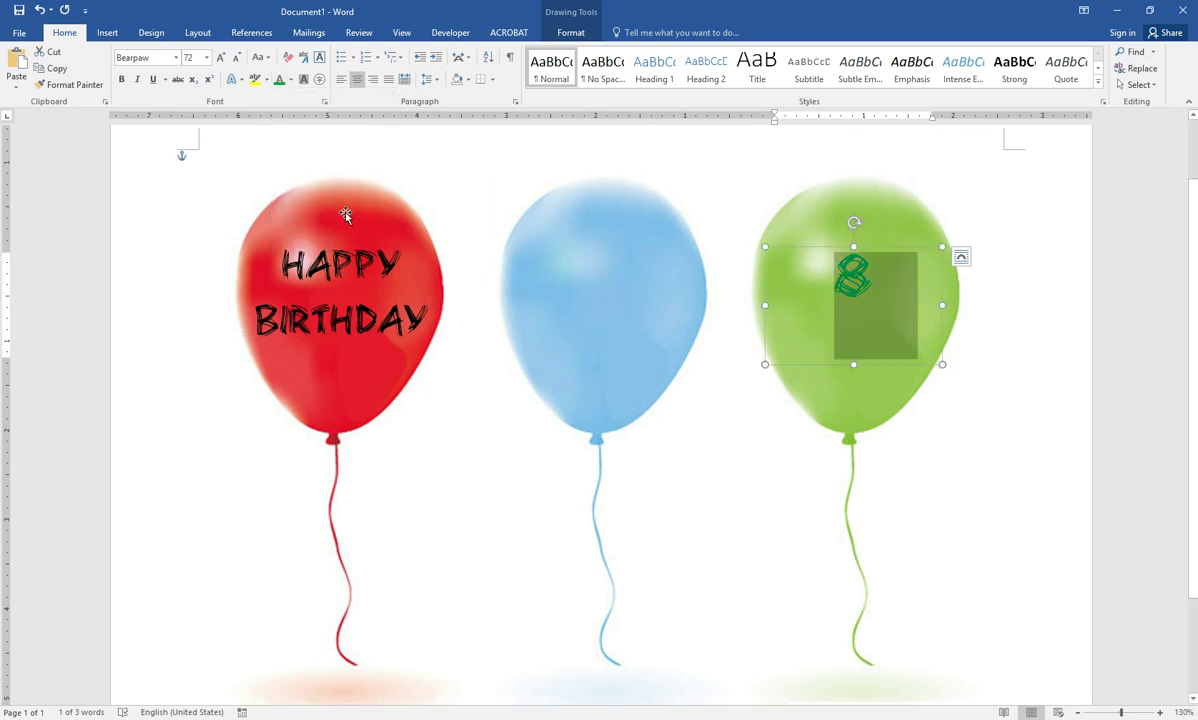
pyautogui.click(1030, 403)
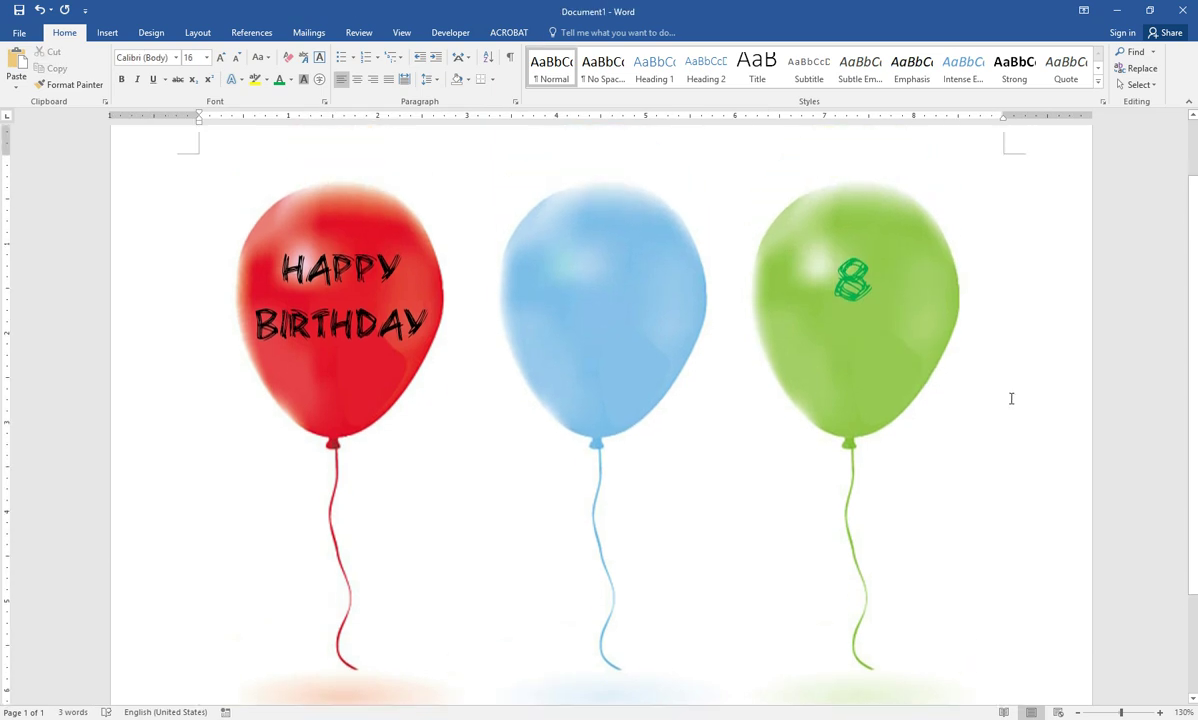
# Insert the baby photo on the second page and enlarge it to 5.55 by 7.4 inches.
pyautogui.scroll(-3, 652, 406)
pyautogui.scroll(4, 652, 406)
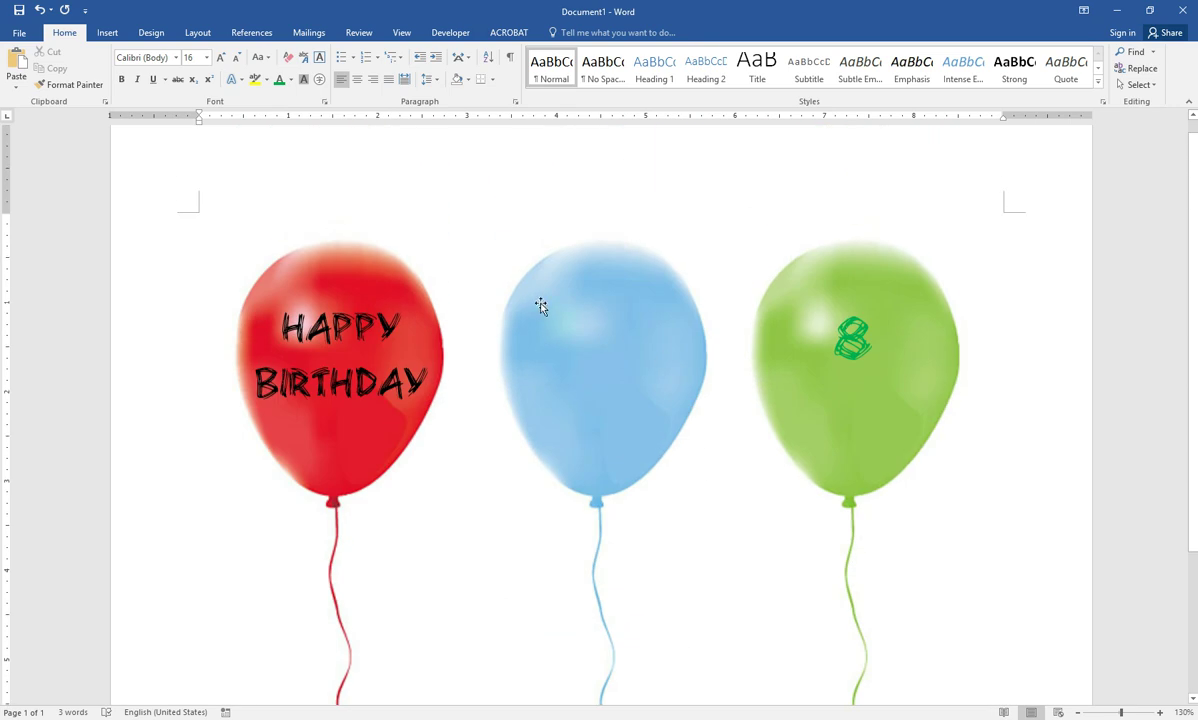
pyautogui.click(108, 34)
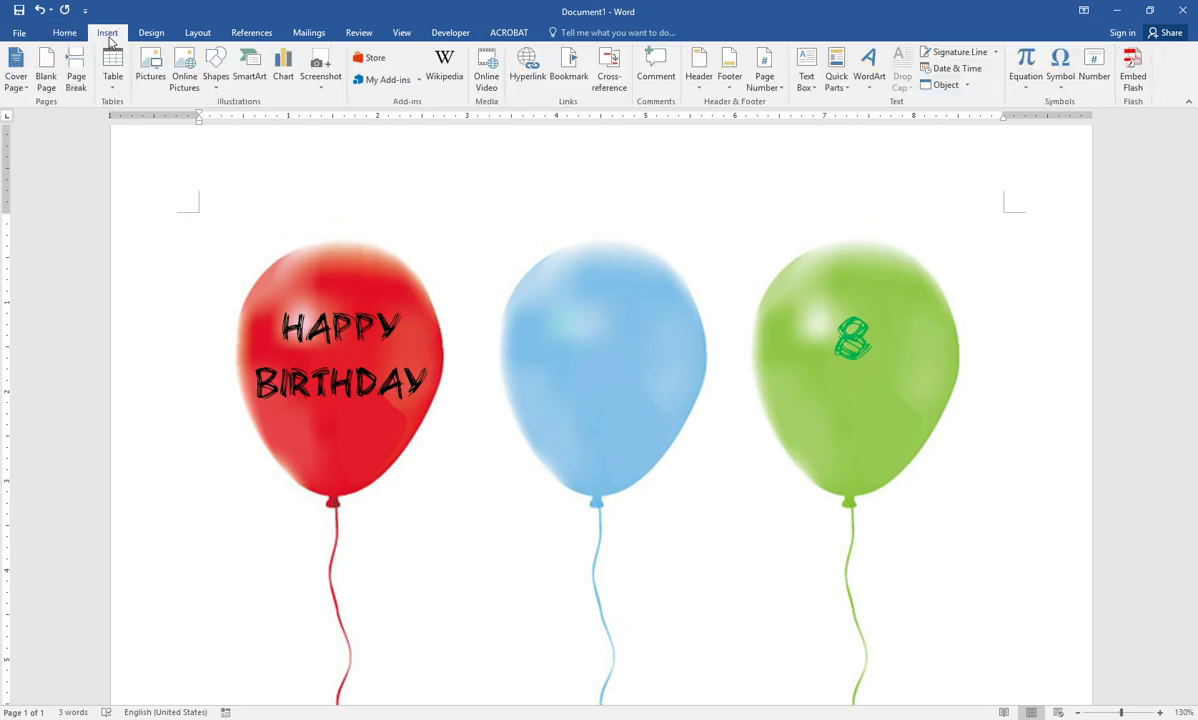
pyautogui.click(155, 84)
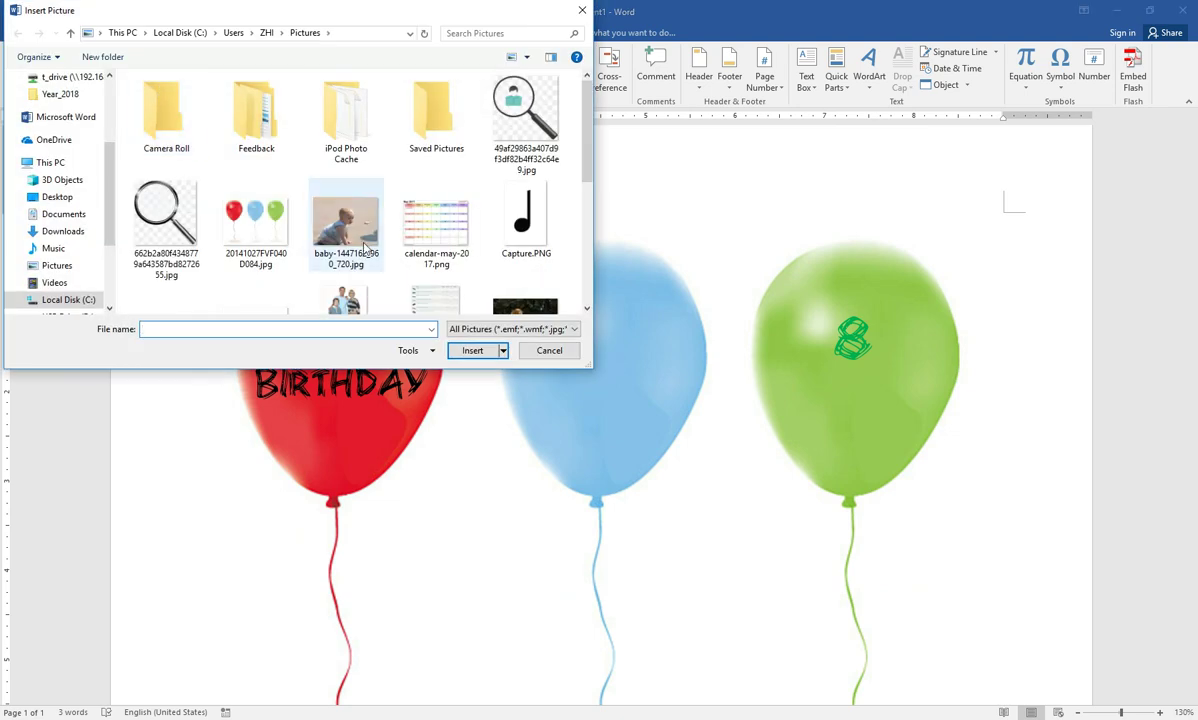
pyautogui.click(345, 225)
pyautogui.click(470, 350)
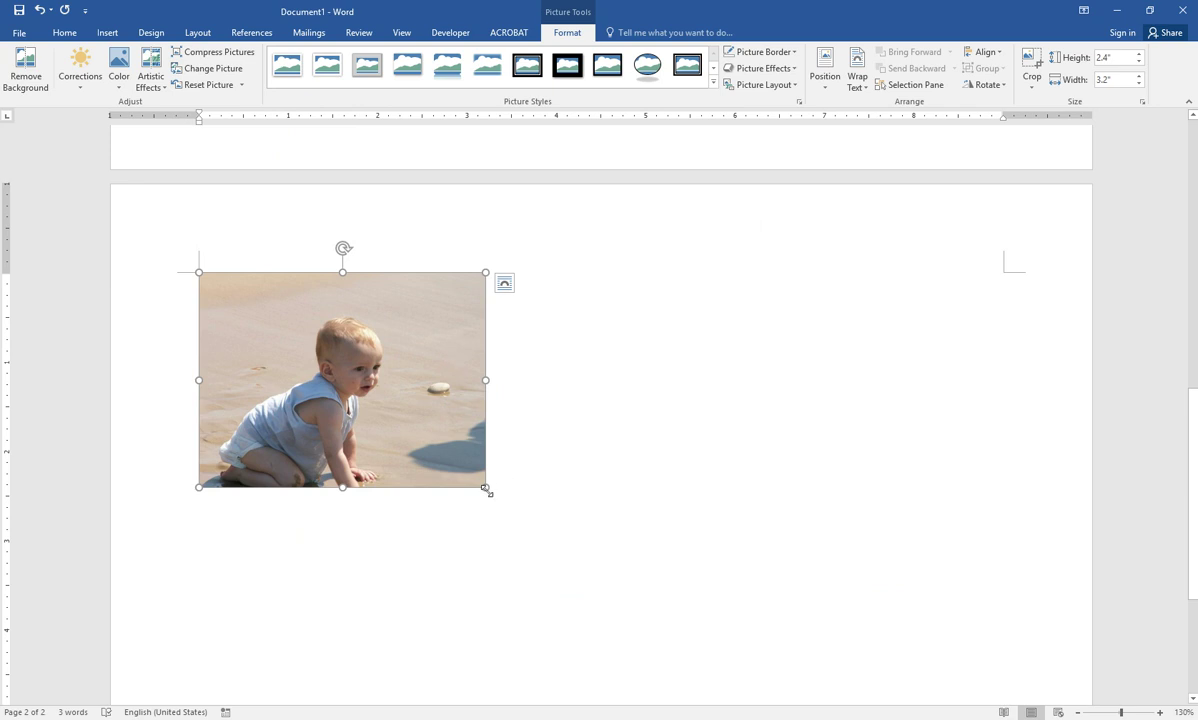
pyautogui.moveTo(487, 488); pyautogui.dragTo(861, 626)
pyautogui.scroll(-1, 689, 492)
pyautogui.scroll(-1, 689, 492)
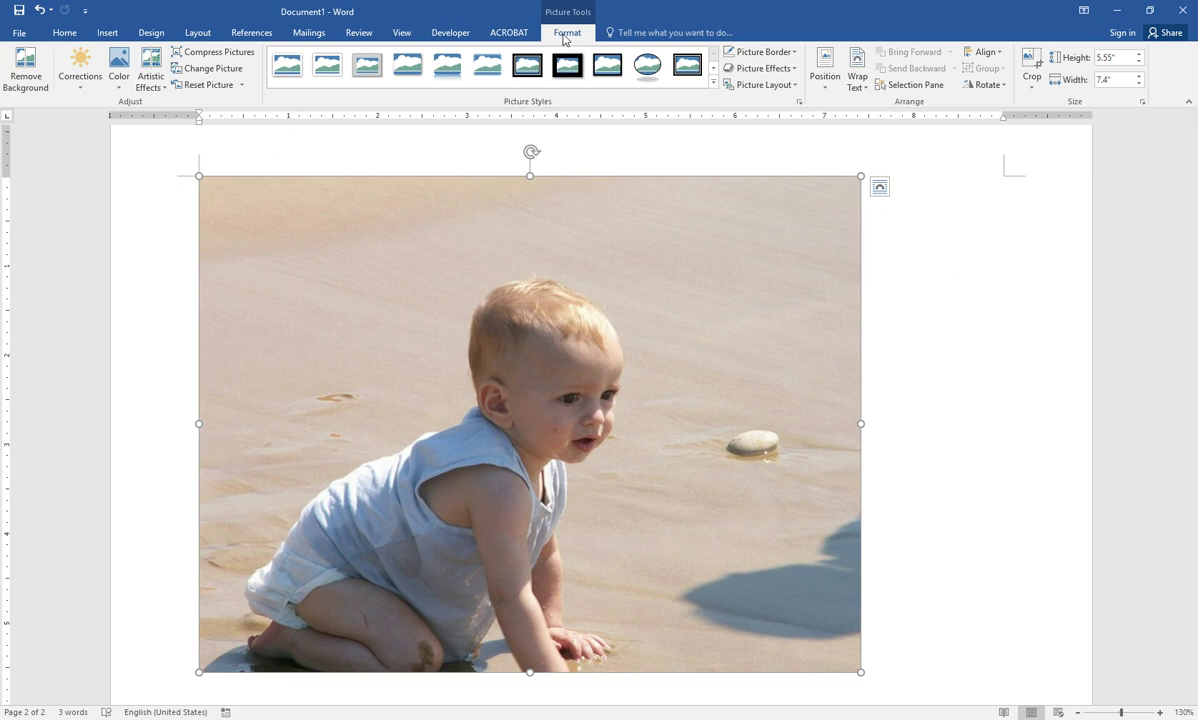
# Start Remove Background on the baby photo and adjust the marquee to cover the baby.
pyautogui.click(21, 83)
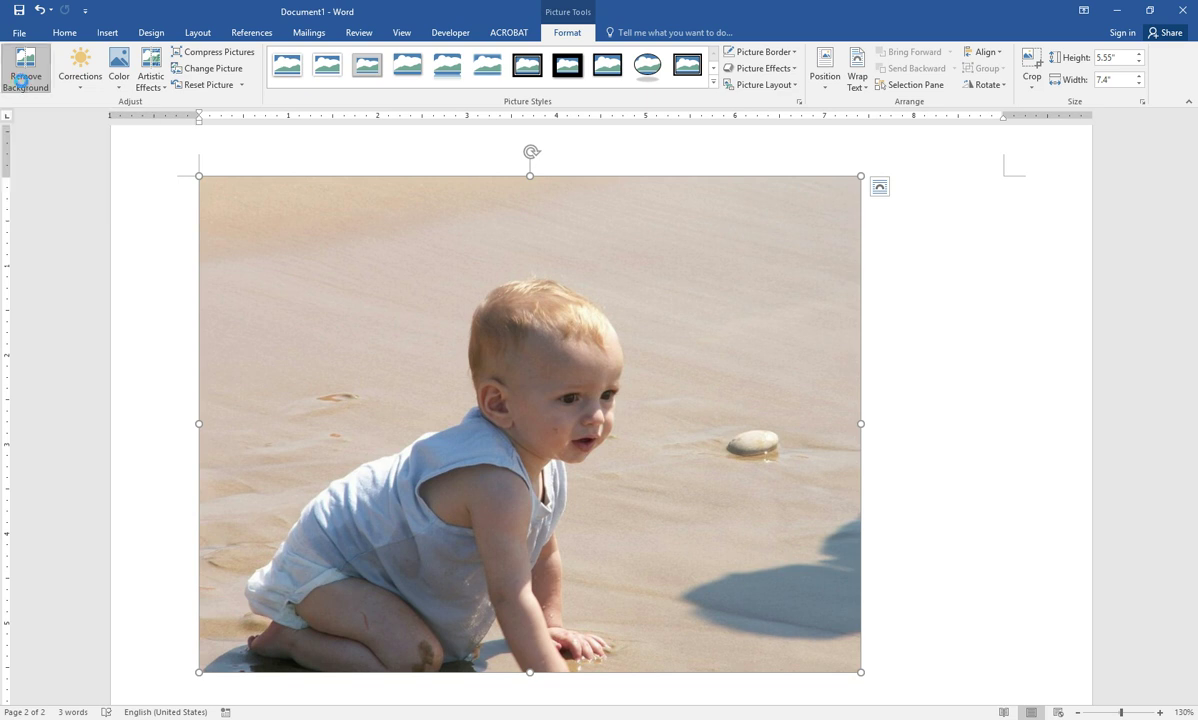
pyautogui.click(20, 80)
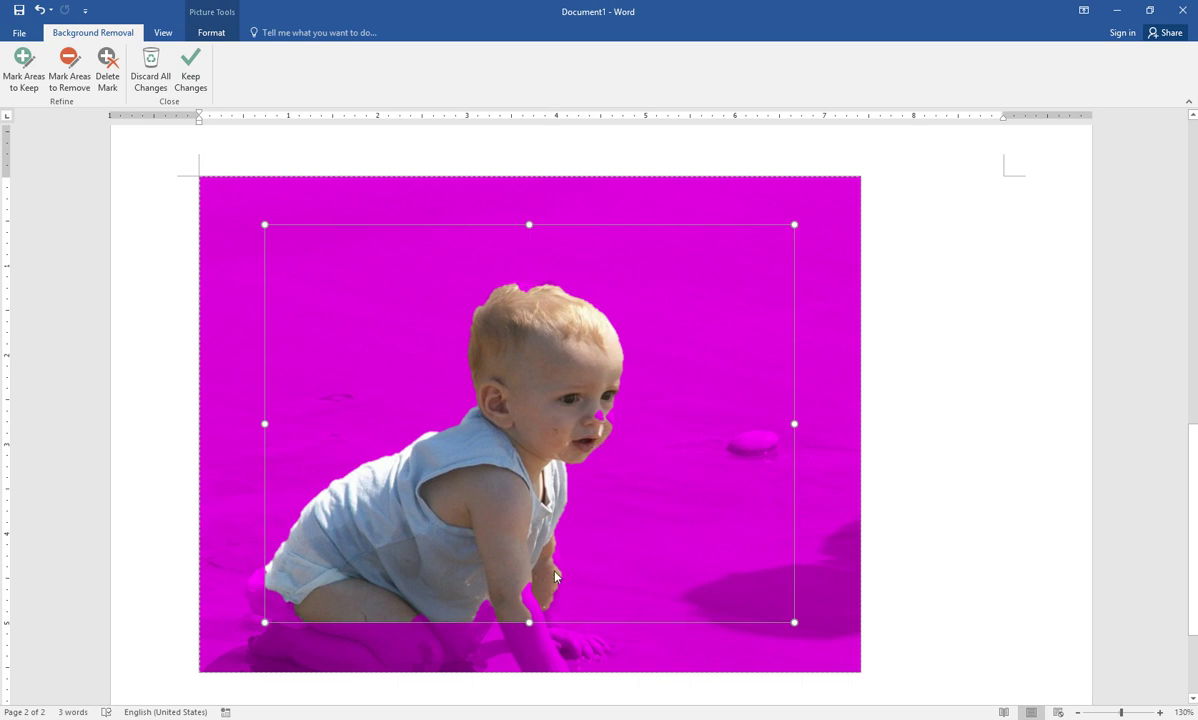
pyautogui.moveTo(530, 621); pyautogui.dragTo(554, 509)
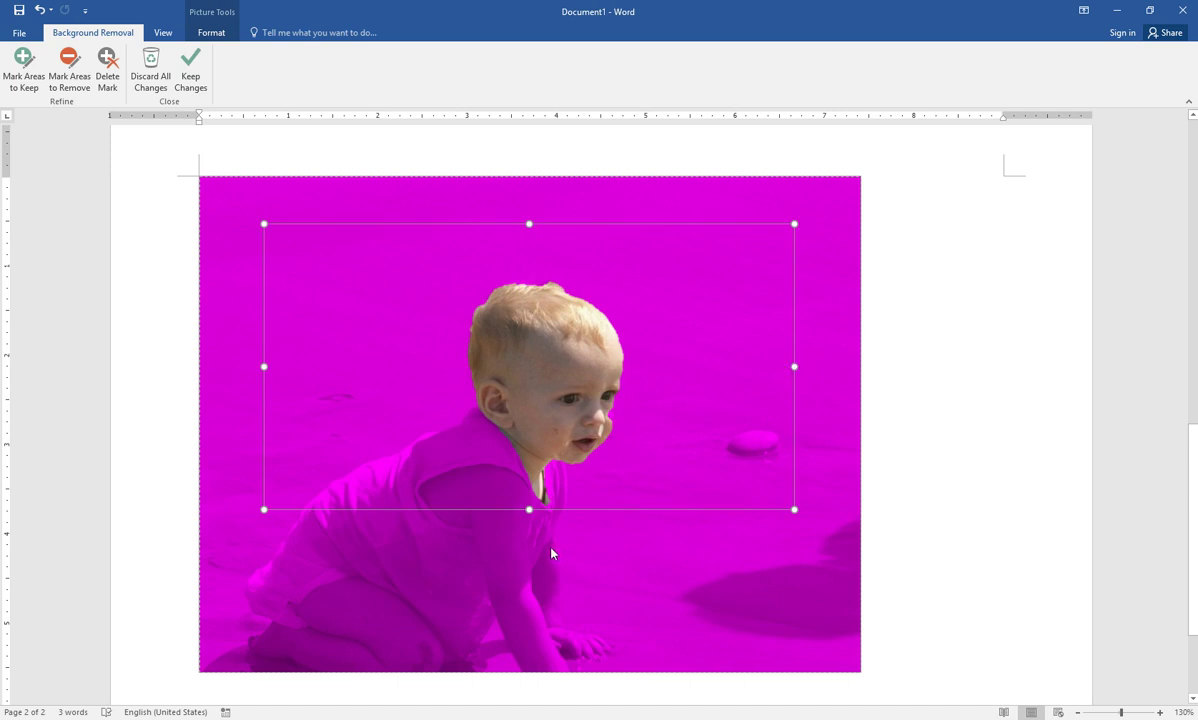
pyautogui.moveTo(529, 513); pyautogui.dragTo(541, 576)
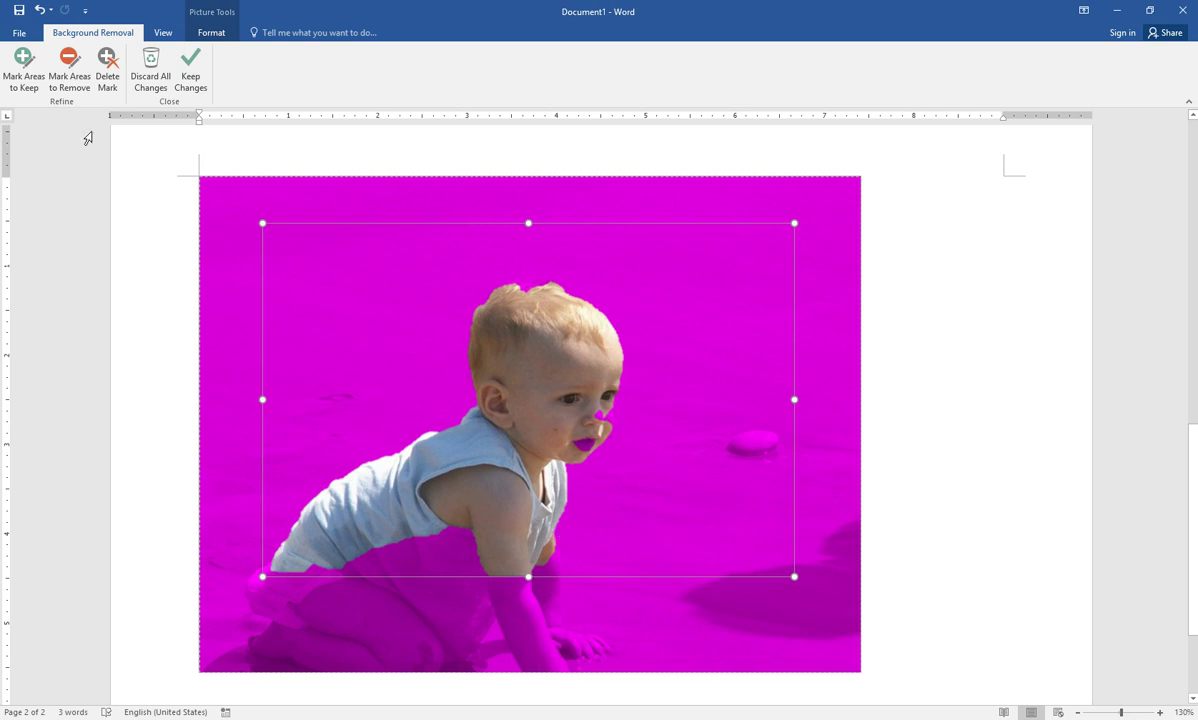
# Mark the baby's nose, mouth and top of head to keep, then keep the changes.
pyautogui.click(33, 85)
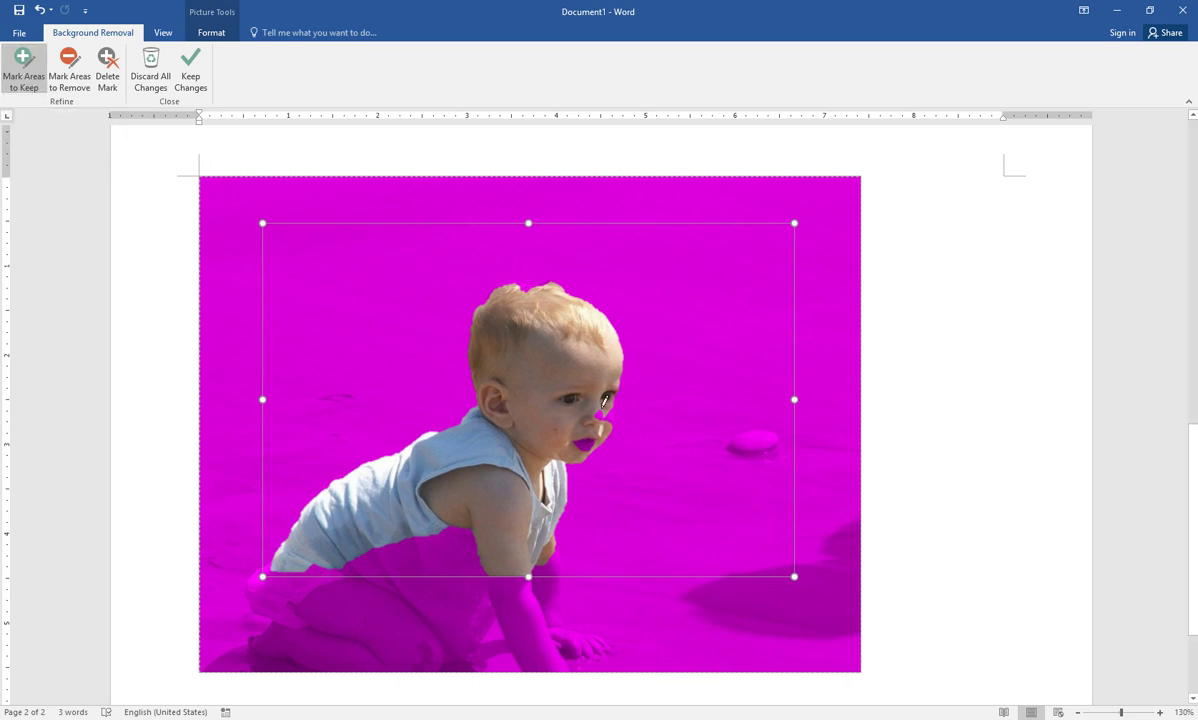
pyautogui.click(599, 416)
pyautogui.click(609, 412)
pyautogui.click(583, 444)
pyautogui.click(527, 285)
pyautogui.click(190, 72)
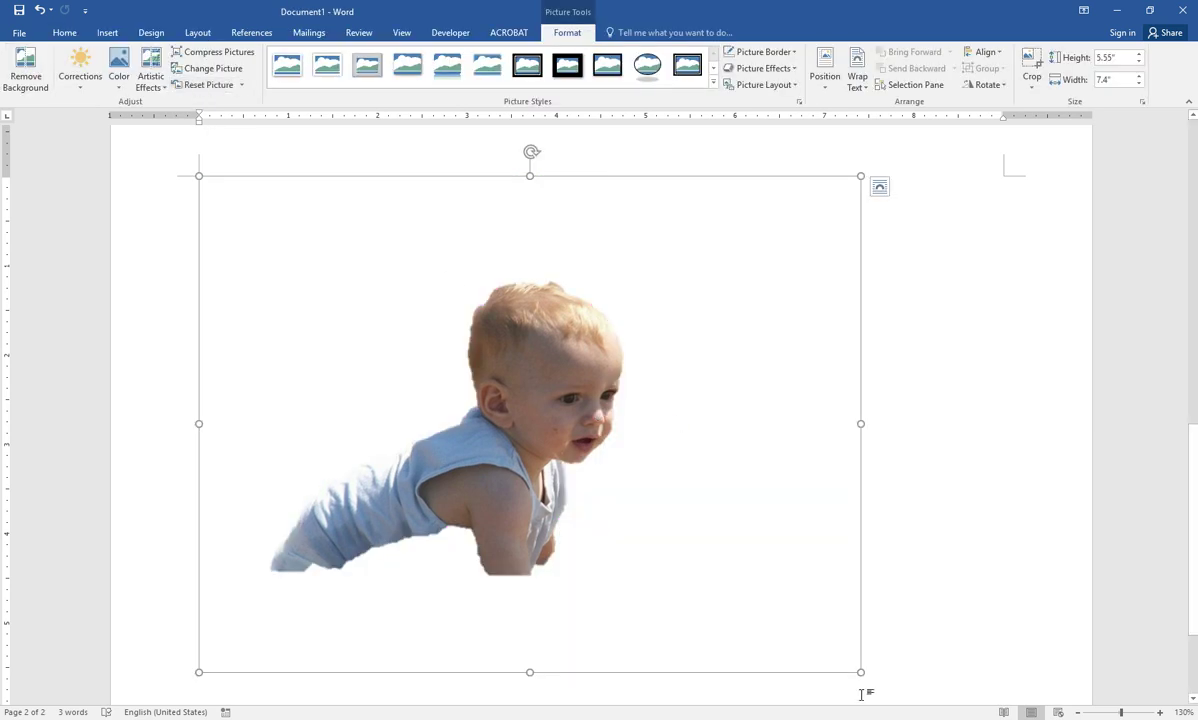
# Shrink the baby photo to about 2.8 inches wide and set it In Front of Text.
pyautogui.moveTo(857, 670); pyautogui.dragTo(450, 364)
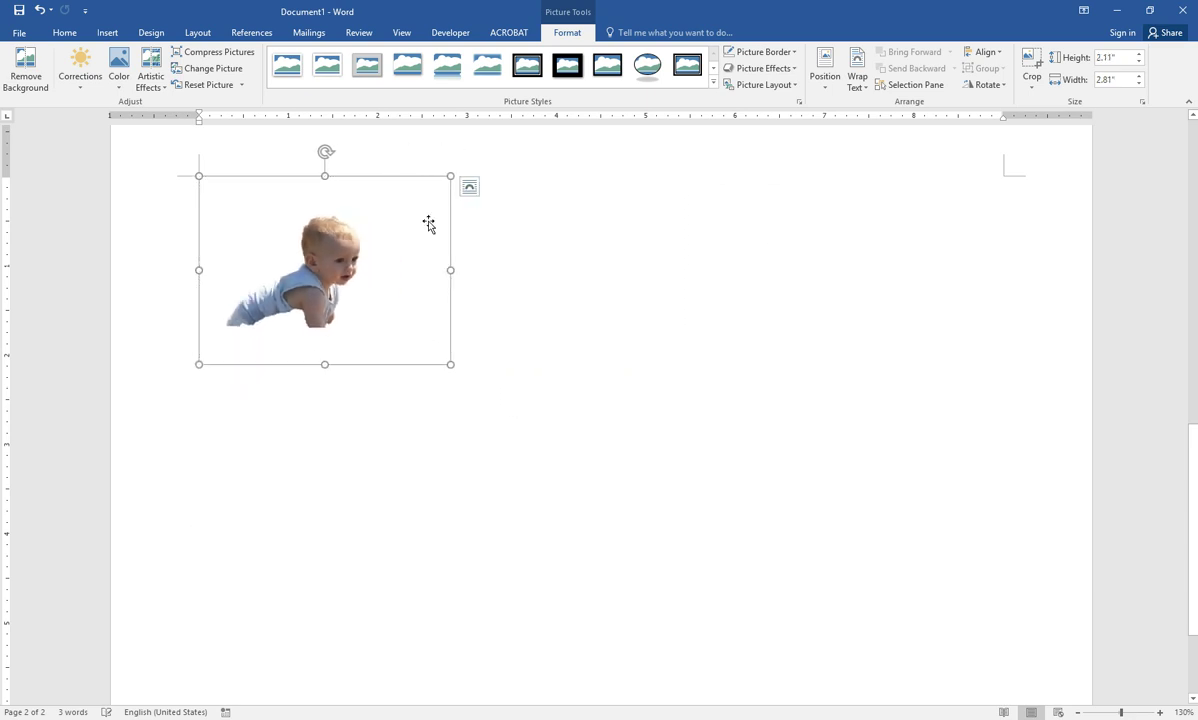
pyautogui.click(470, 190)
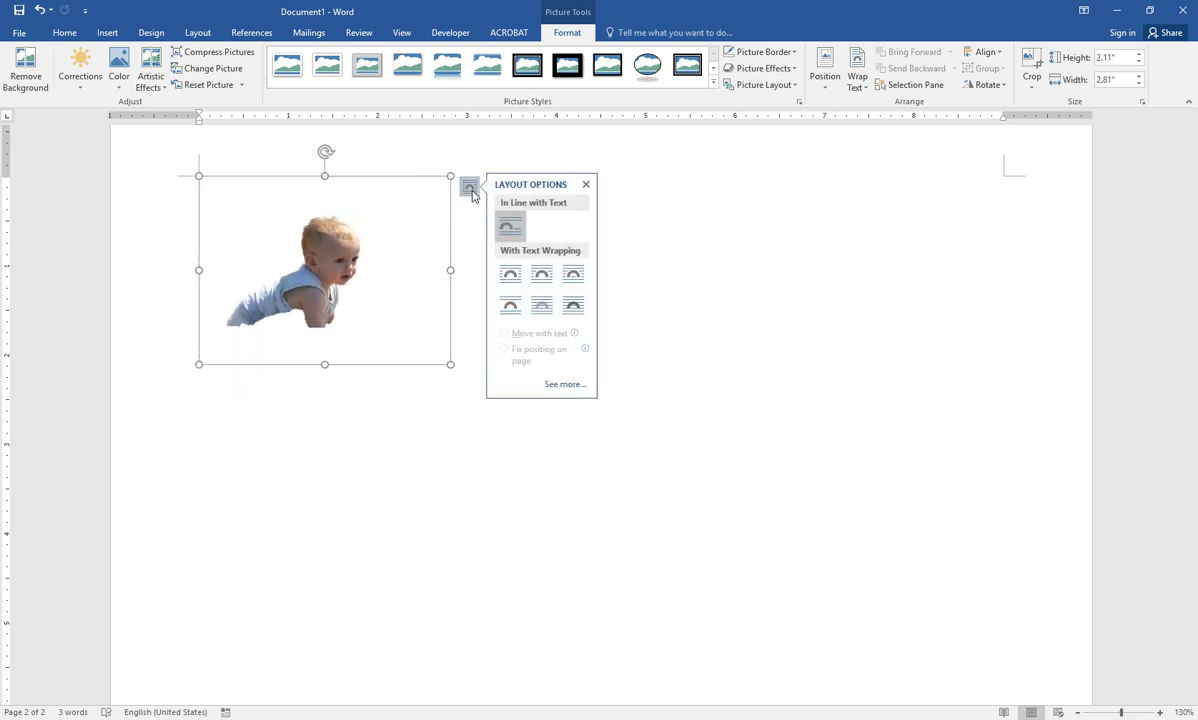
pyautogui.click(578, 311)
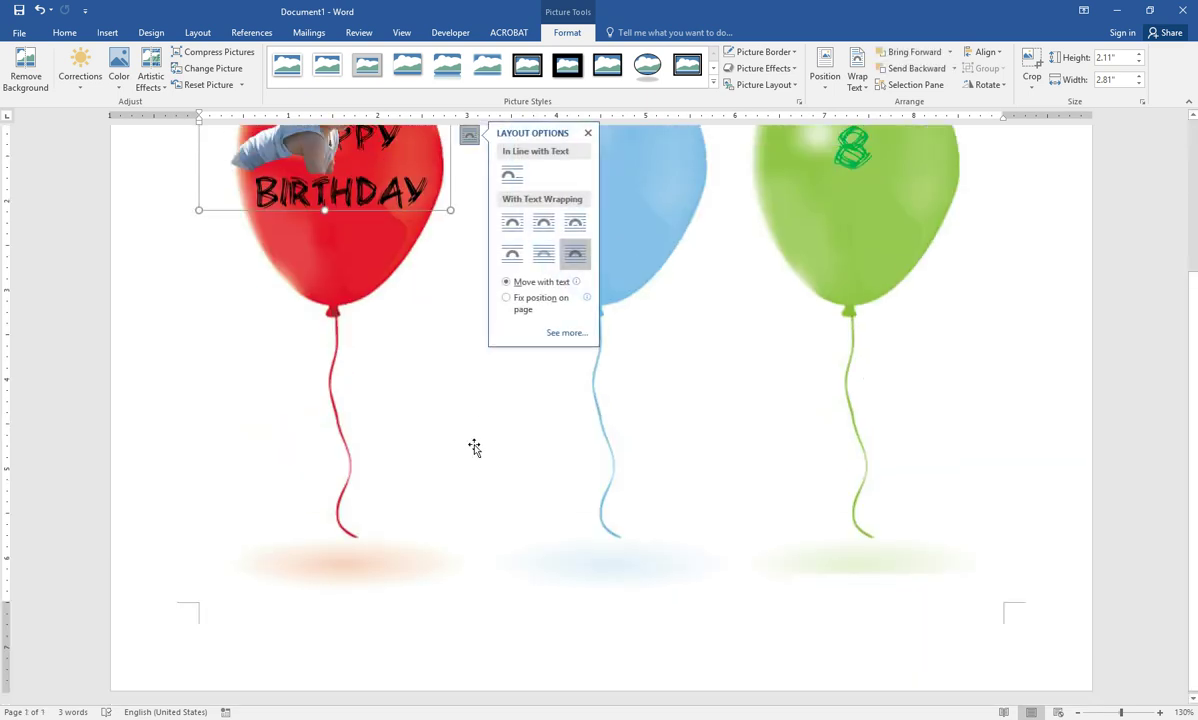
# Move the baby photo onto the blue balloon and shrink it to about 1.89 by 2.52 inches.
pyautogui.scroll(2, 473, 454)
pyautogui.scroll(1, 474, 457)
pyautogui.click(468, 182)
pyautogui.moveTo(392, 260); pyautogui.dragTo(643, 290)
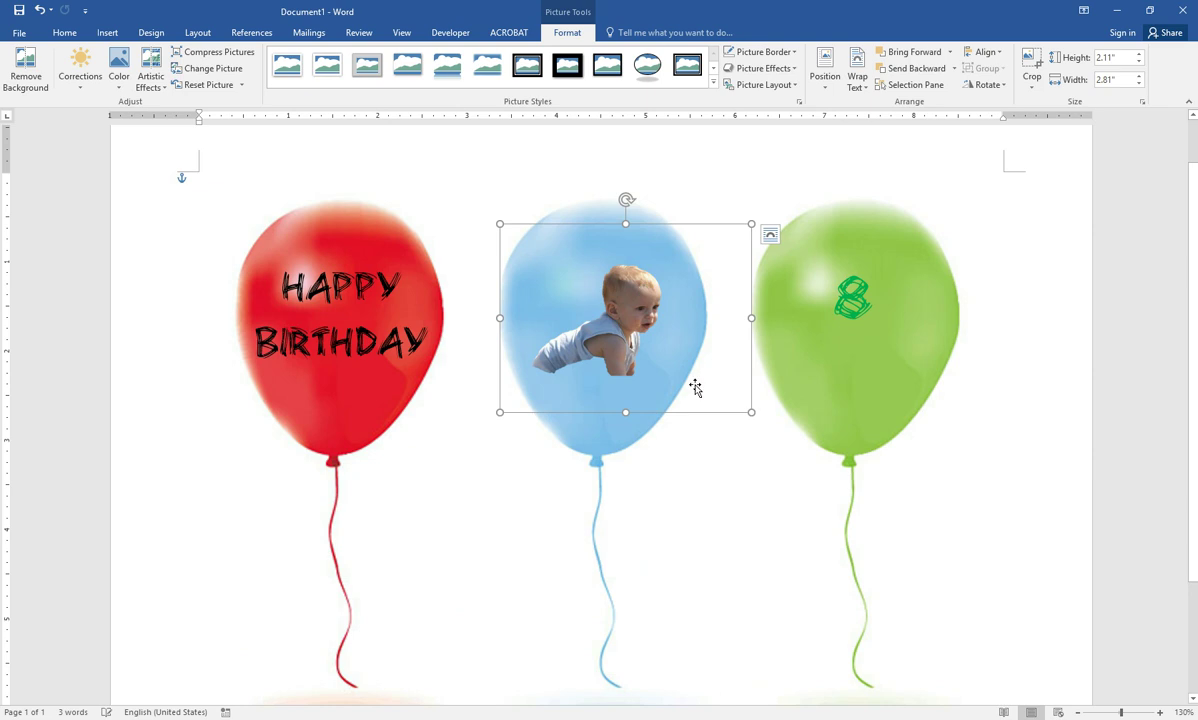
pyautogui.moveTo(749, 410); pyautogui.dragTo(728, 399)
pyautogui.moveTo(502, 226)
pyautogui.mouseDown()
pyautogui.moveTo(534, 235)
pyautogui.moveTo(508, 229)
pyautogui.mouseUp()
# Select the balloon picture and zoom out to 90% to view the whole finished card.
pyautogui.click(729, 477)
pyautogui.scroll(-1, 730, 477)
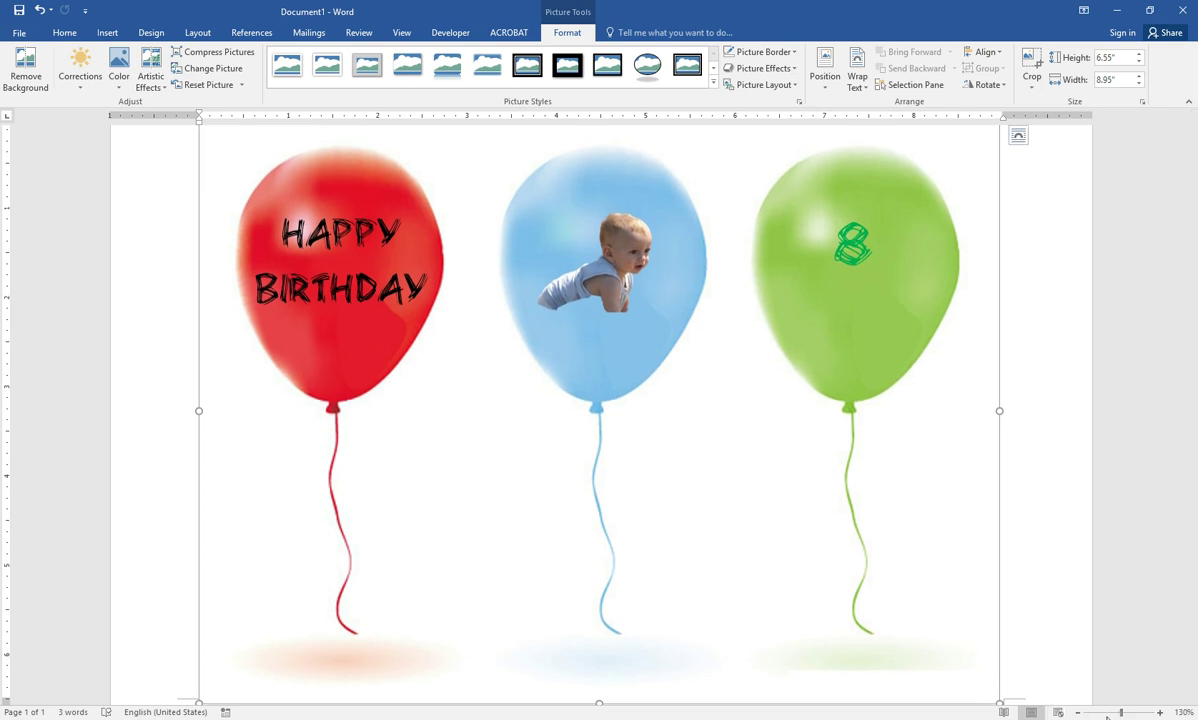
pyautogui.click(1077, 712)
pyautogui.click(1077, 712)
pyautogui.click(1077, 712)
pyautogui.click(1077, 712)
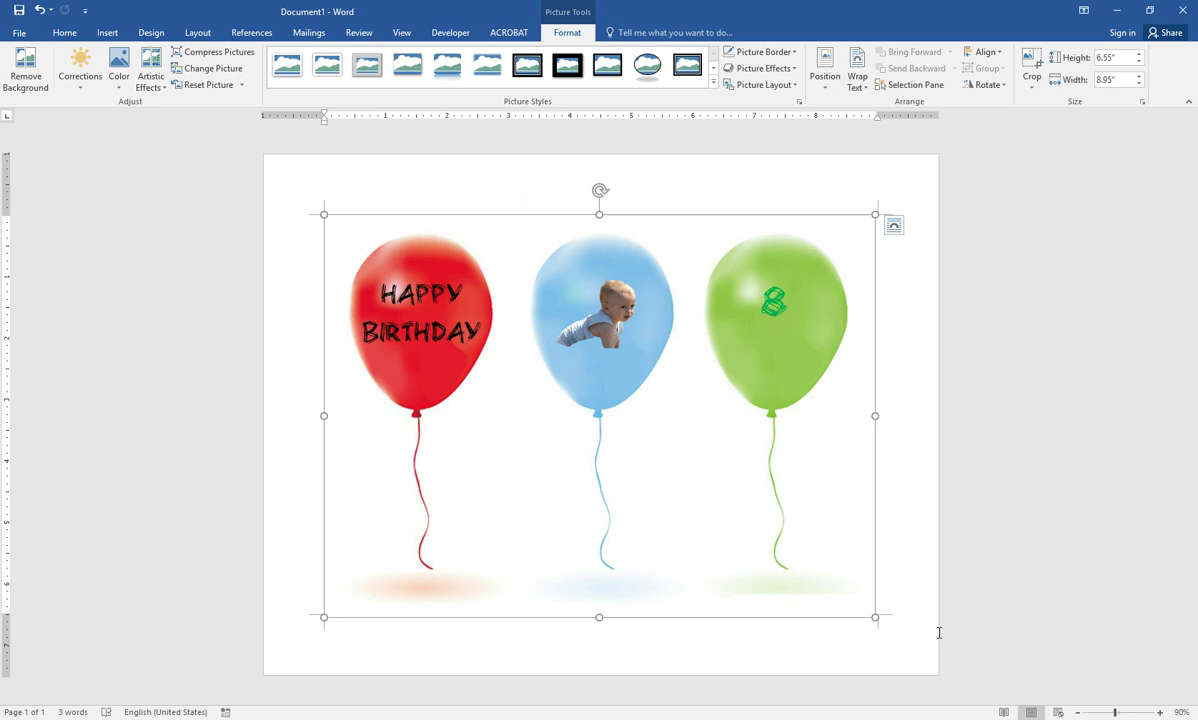